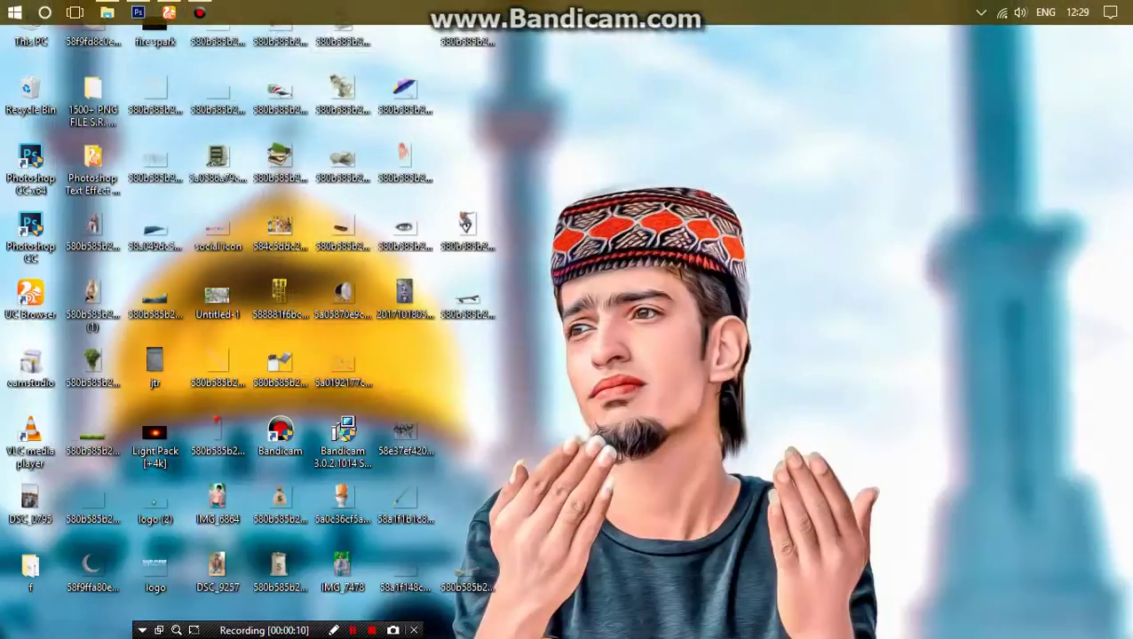
Step: Open DSC_0108.psd from Local Disk (E:) in Photoshop
mouse_move(106, 12)
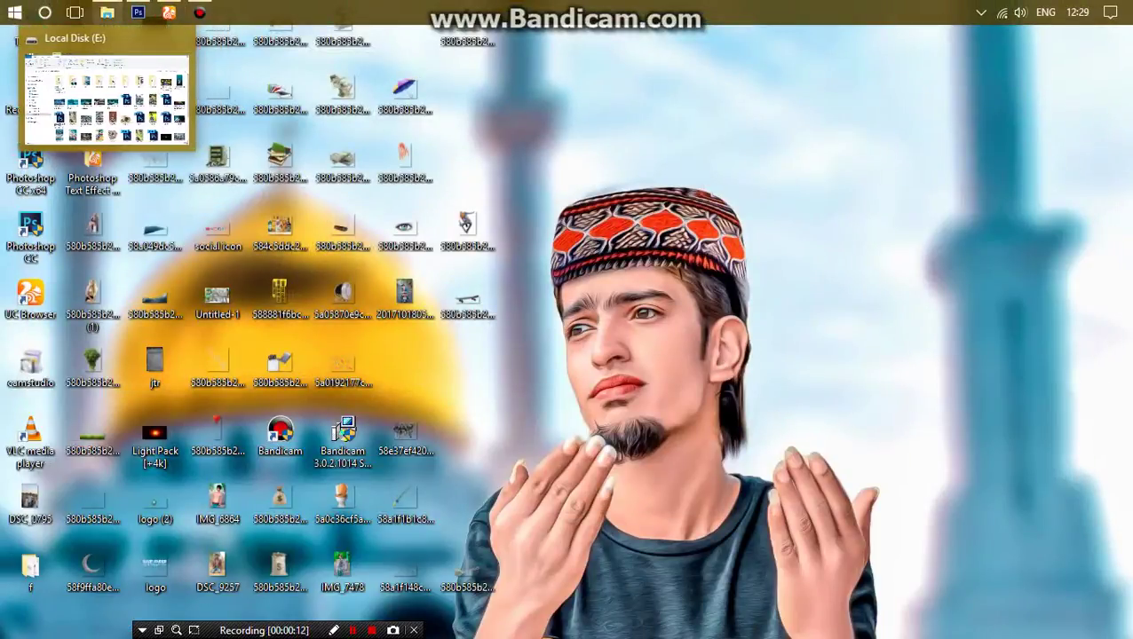
click(137, 13)
click(106, 12)
drag(701, 331, 238, 123)
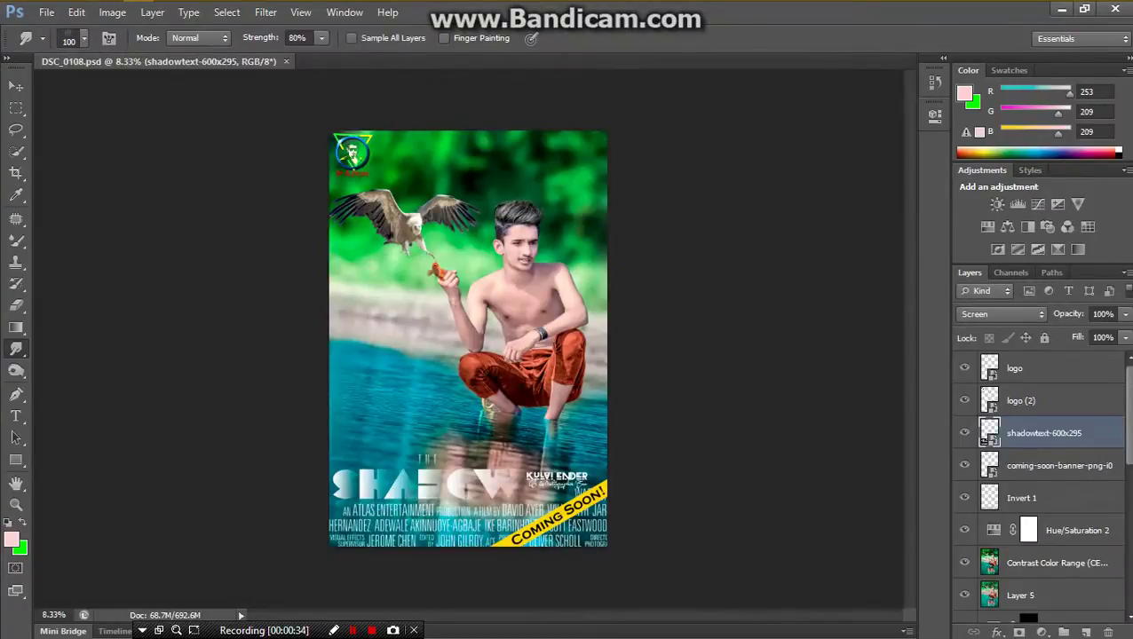
Step: Hide all the edit layers in the poster document and leave only the original photo, Layer 0, visible
drag(964, 367, 965, 563)
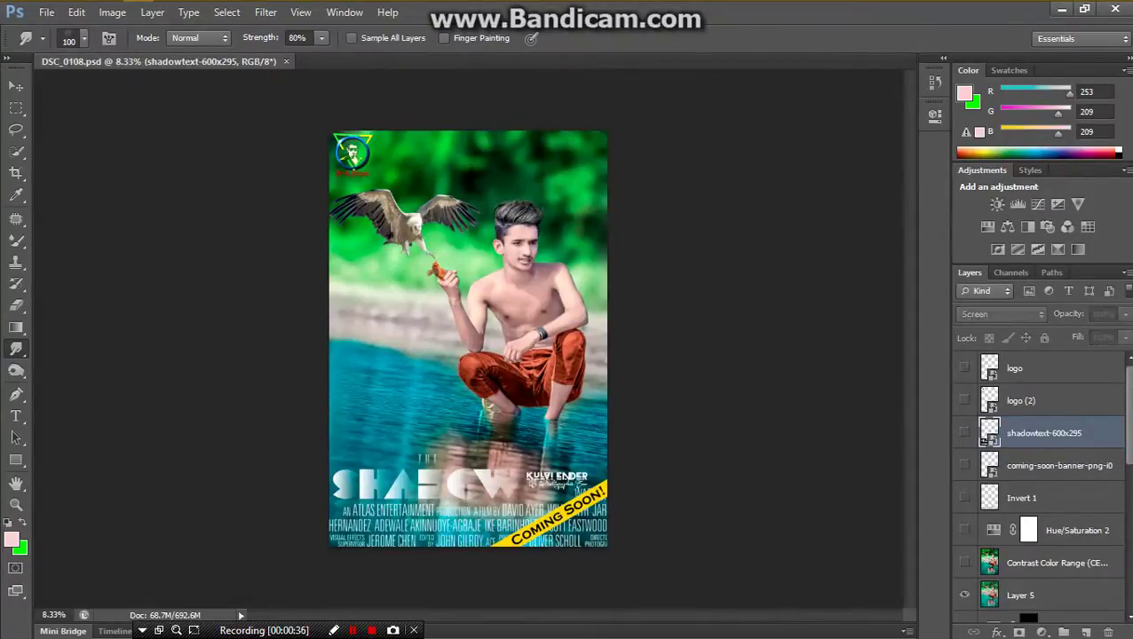
scroll(965, 563, down, 2)
scroll(1039, 489, down, 3)
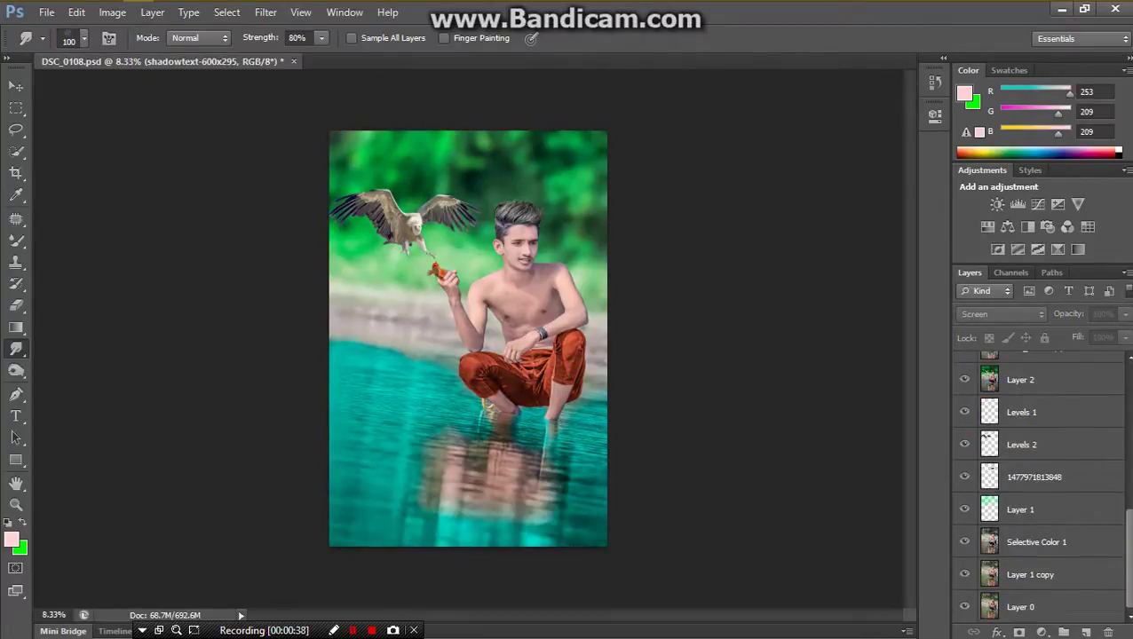
drag(964, 606, 964, 380)
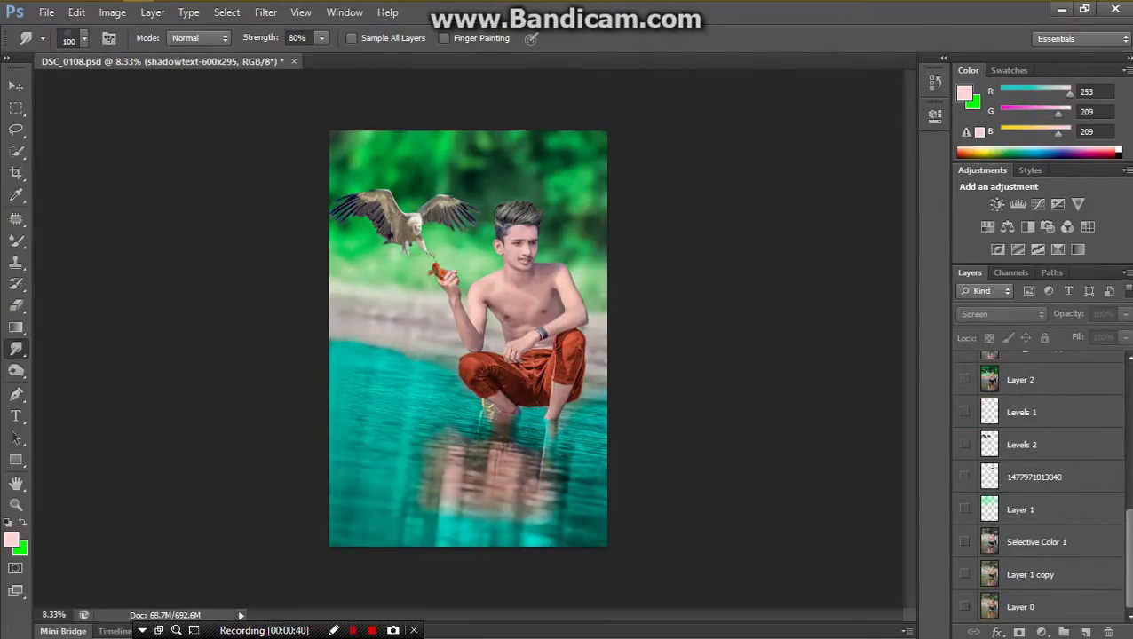
scroll(1039, 488, up, 3)
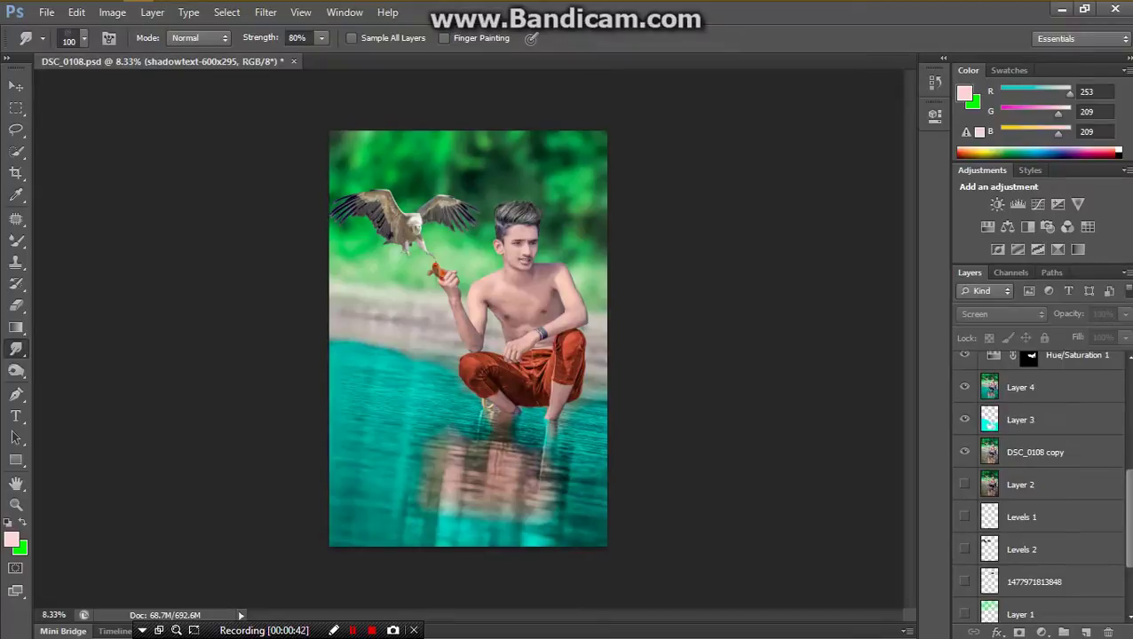
drag(964, 452, 964, 355)
scroll(1039, 488, up, 3)
click(965, 431)
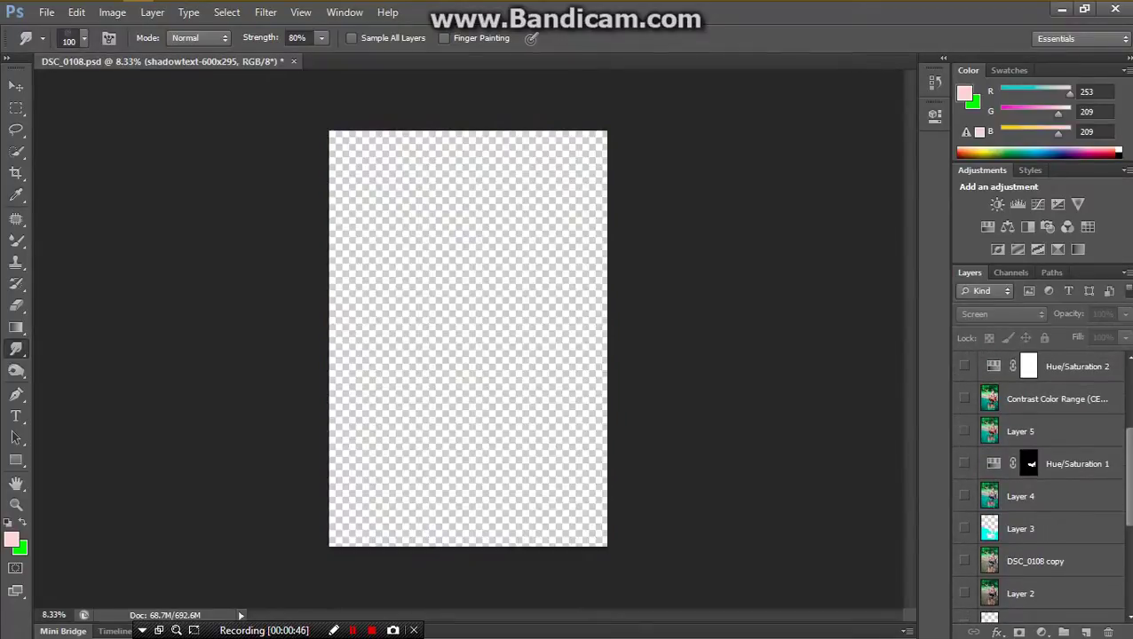
scroll(1039, 489, down, 6)
click(965, 607)
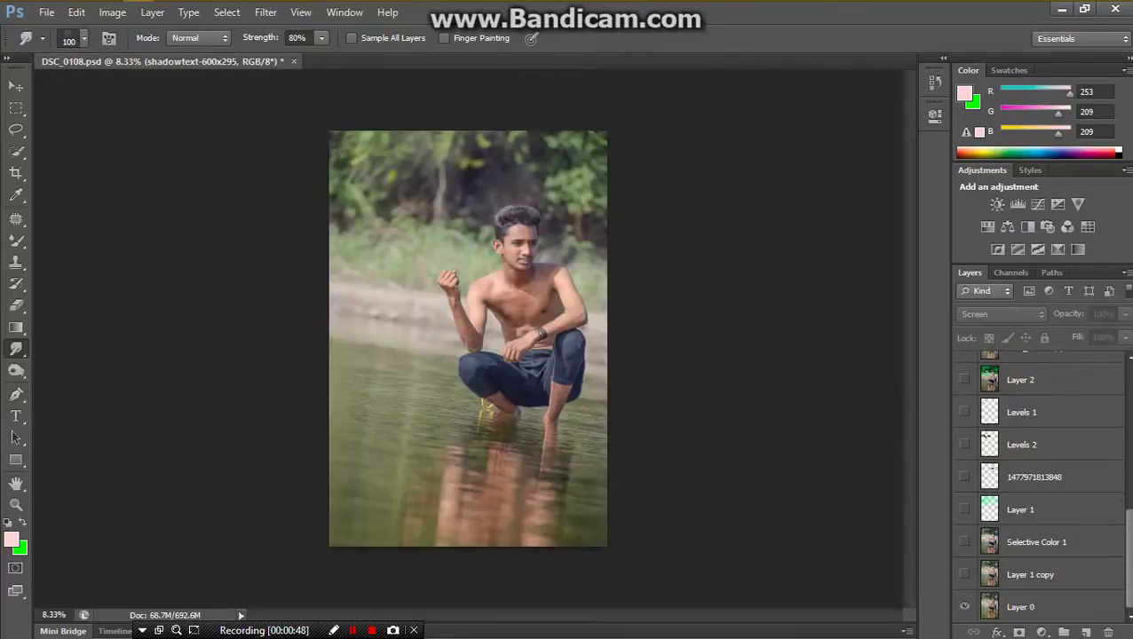
Step: Examine the unedited photo on Layer 0 up close, from the man's face to the reflection in the water
key(ctrl+plus)
key(ctrl+plus)
drag(497, 266, 495, 456)
scroll(462, 337, down, 5)
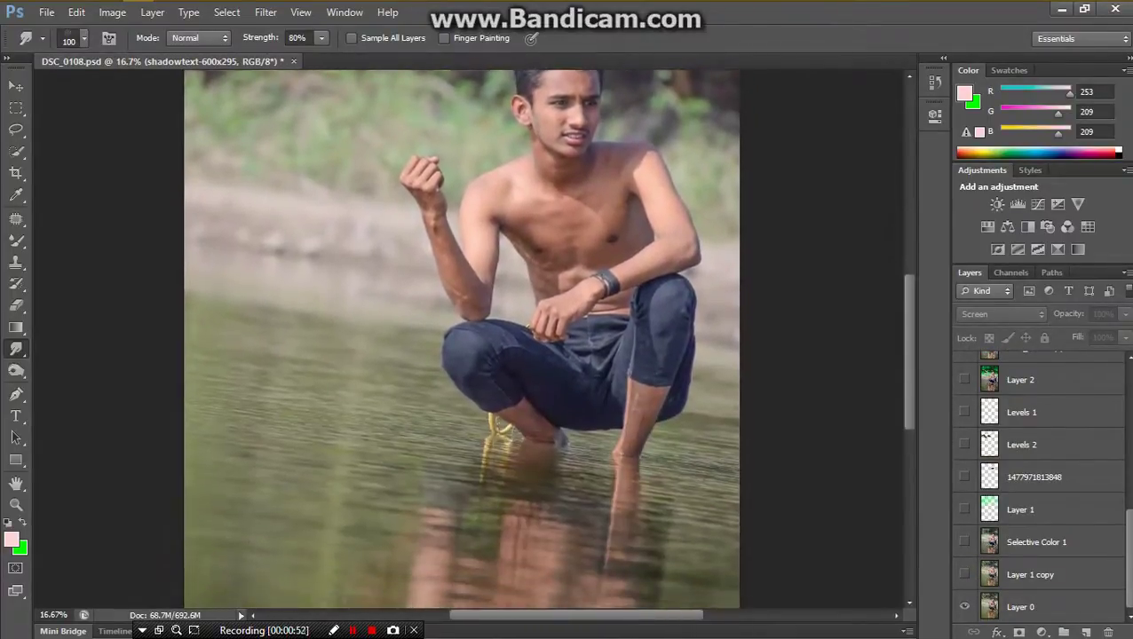
drag(461, 337, 454, 435)
key(ctrl+minus)
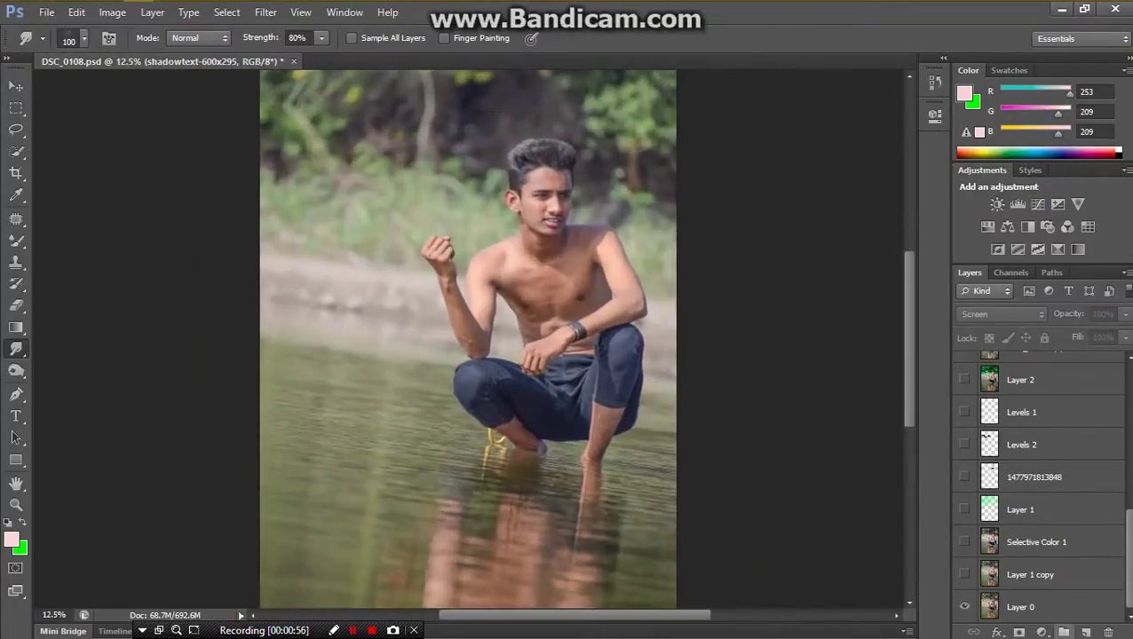
key(ctrl+minus)
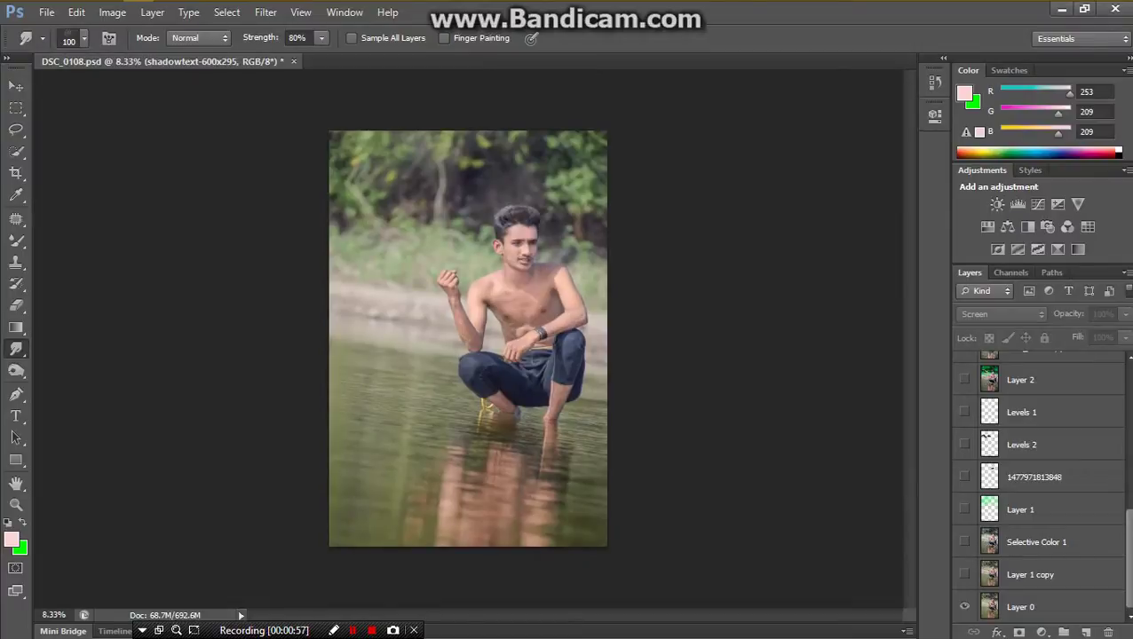
key(ctrl+plus)
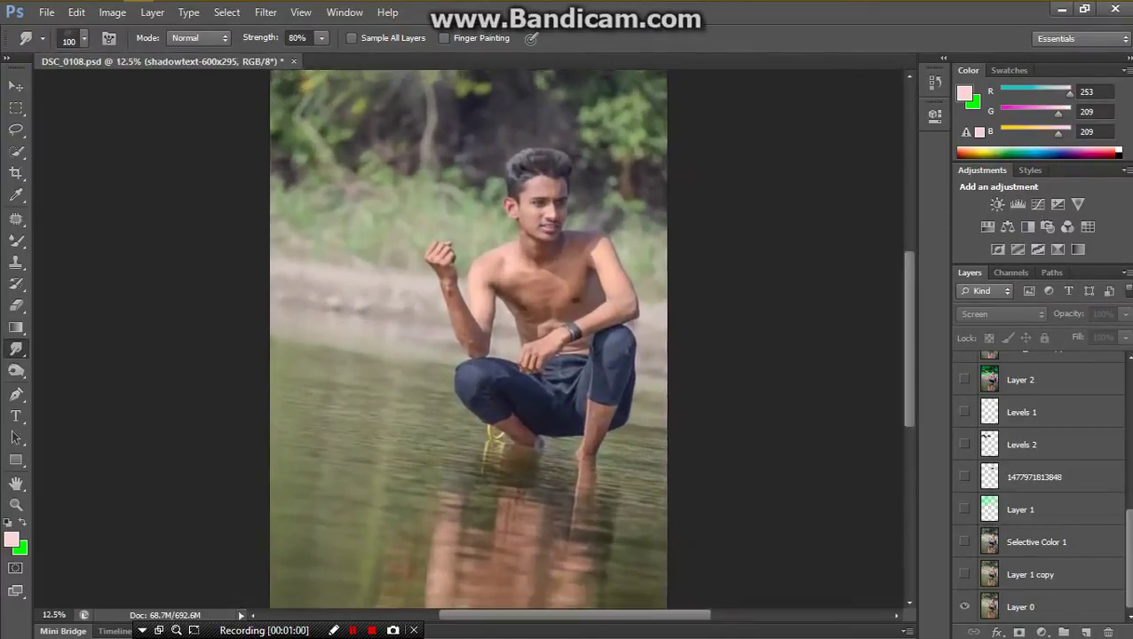
Step: Duplicate Layer 0 and try Color Efex Pro 4's Contrast Color Range filter on the copy with color contrast 34%
drag(1021, 608, 1085, 632)
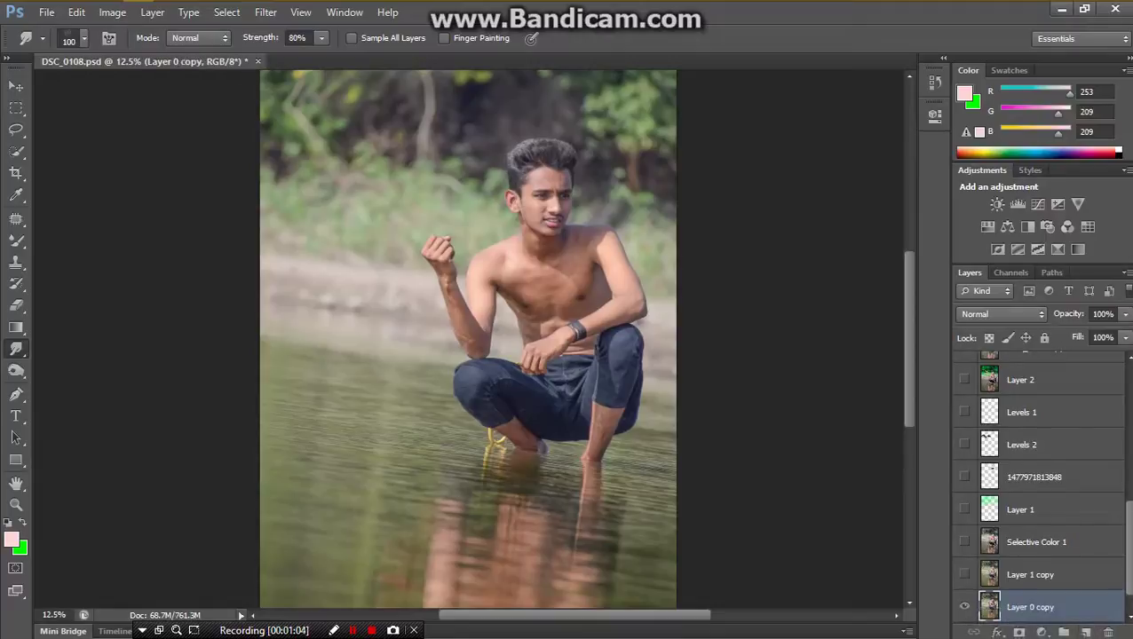
click(265, 11)
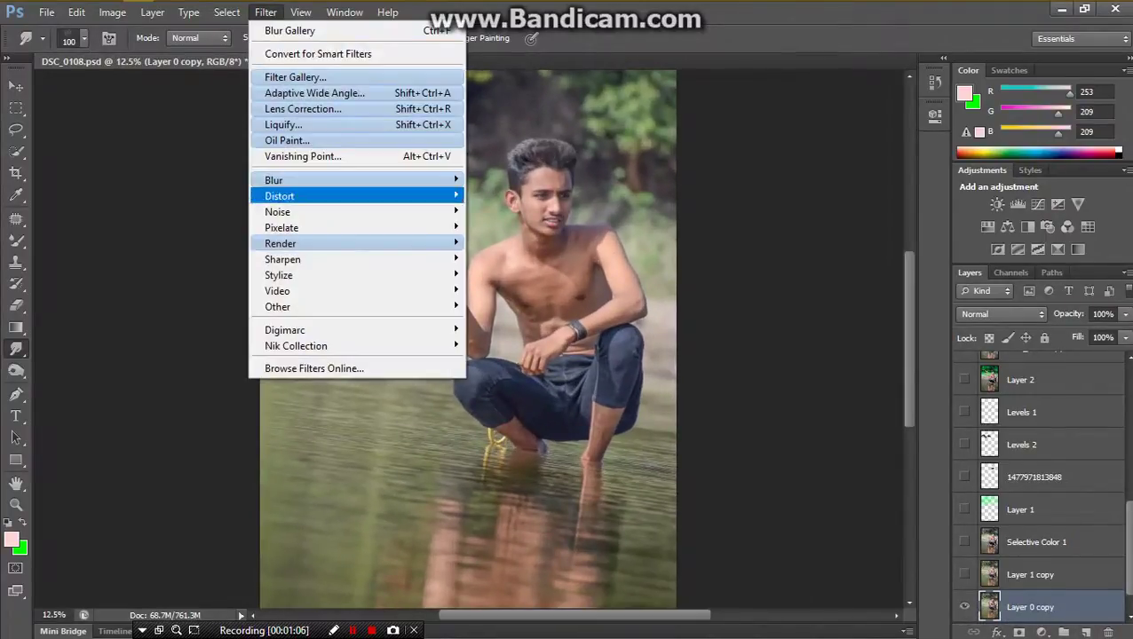
mouse_move(355, 345)
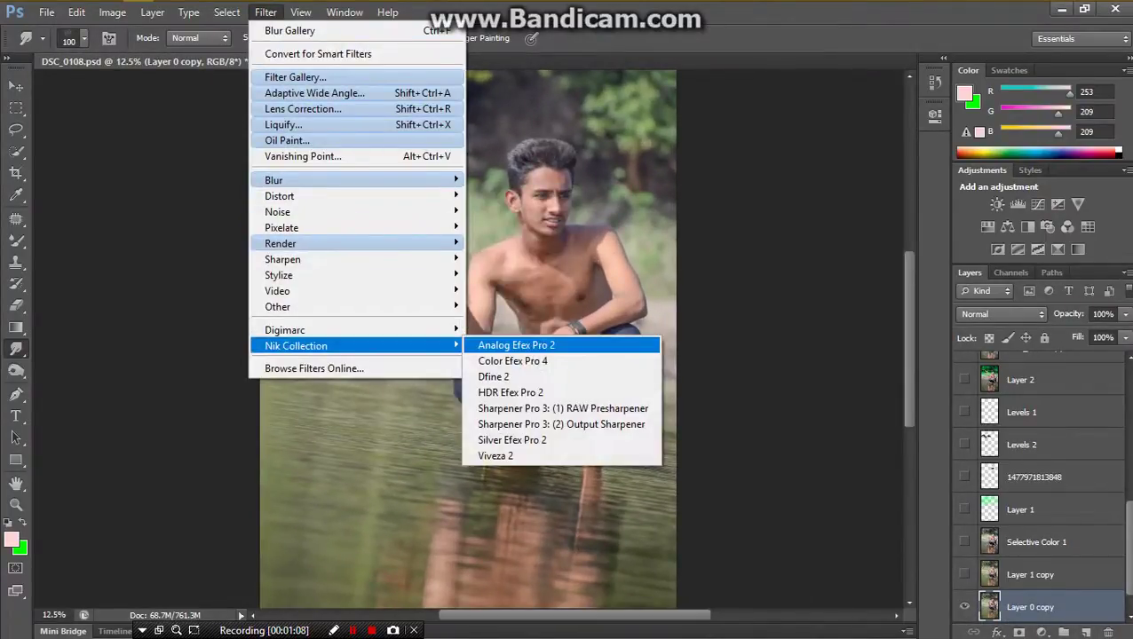
click(533, 361)
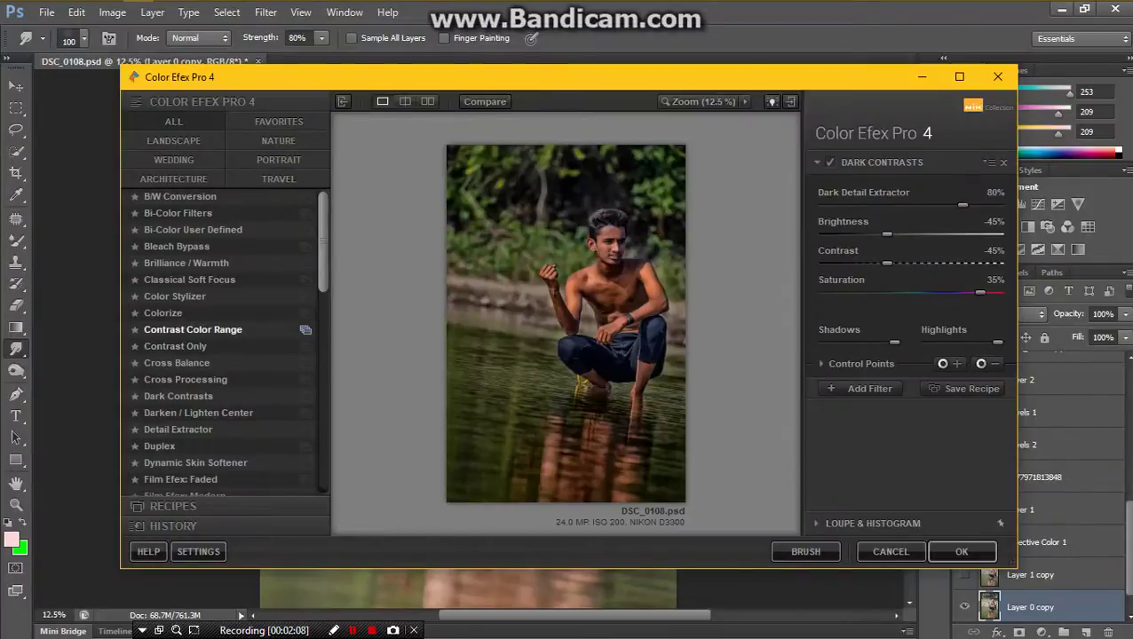
click(193, 330)
drag(884, 234, 851, 233)
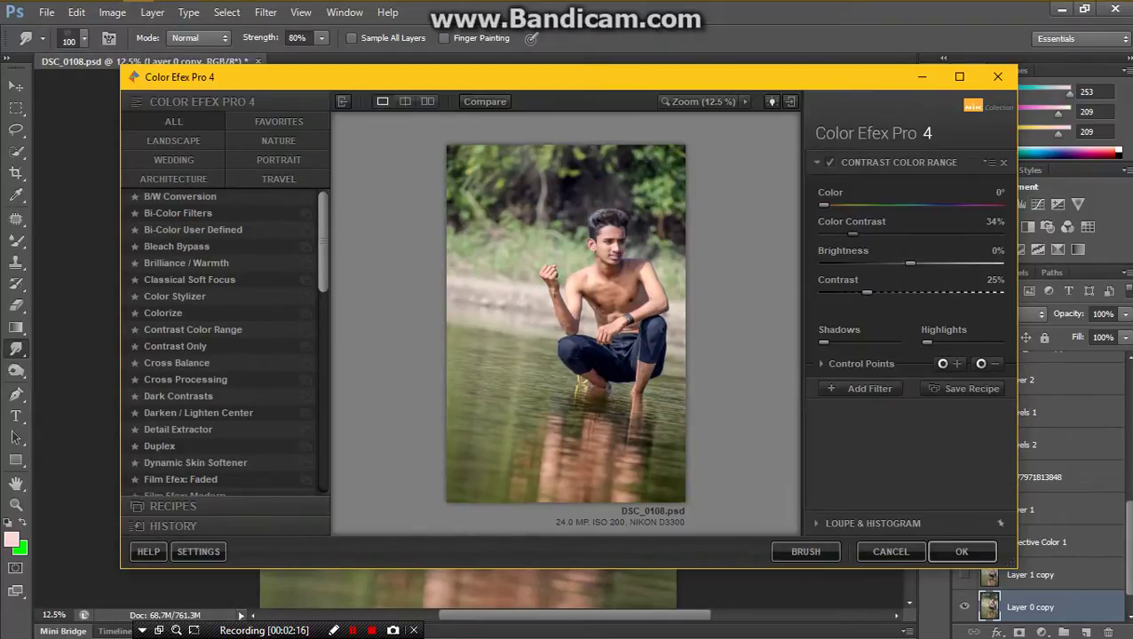
click(962, 552)
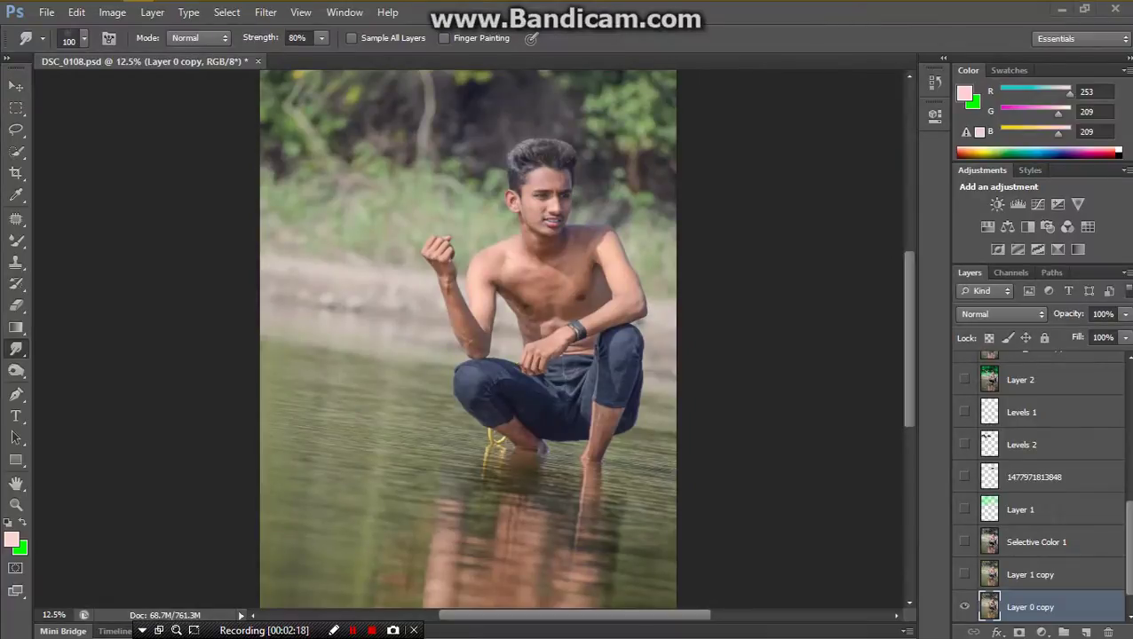
Step: Show Layer 1 copy and compare the photo with and without the Layer 1 copy and Selective Color 1 layers
click(964, 575)
click(964, 575)
click(965, 575)
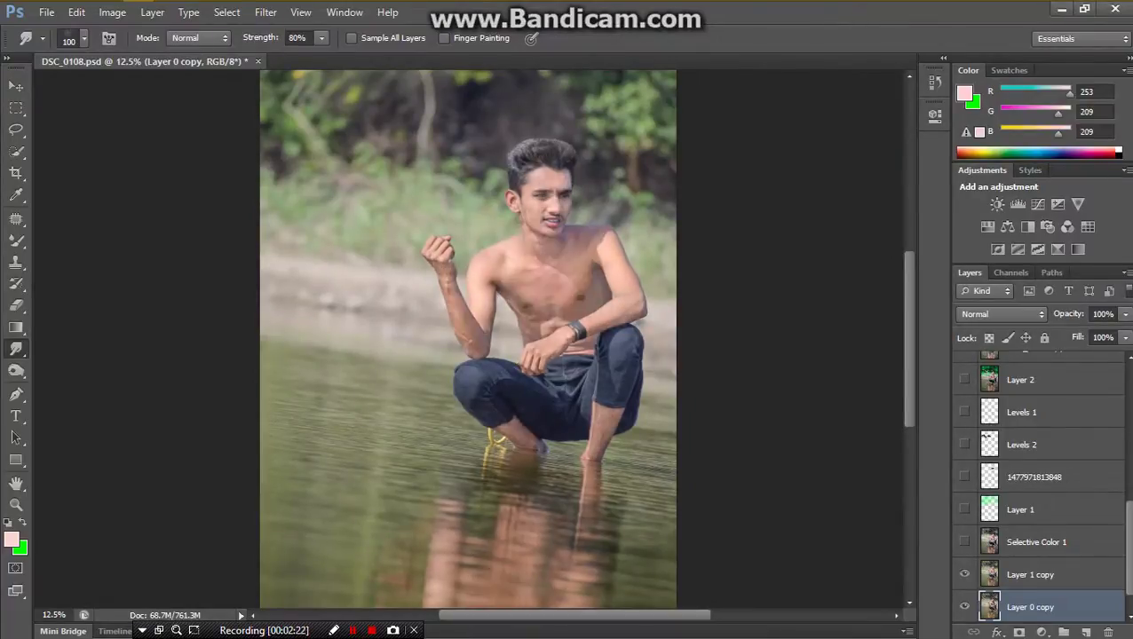
click(965, 575)
click(964, 574)
click(964, 542)
click(964, 541)
click(965, 542)
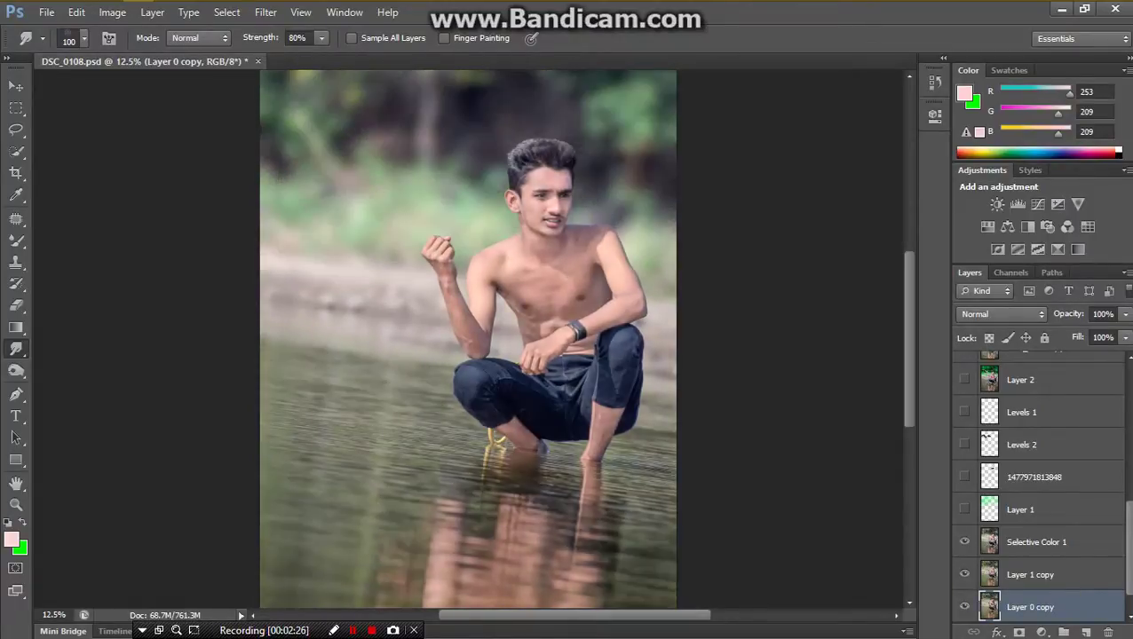
click(964, 541)
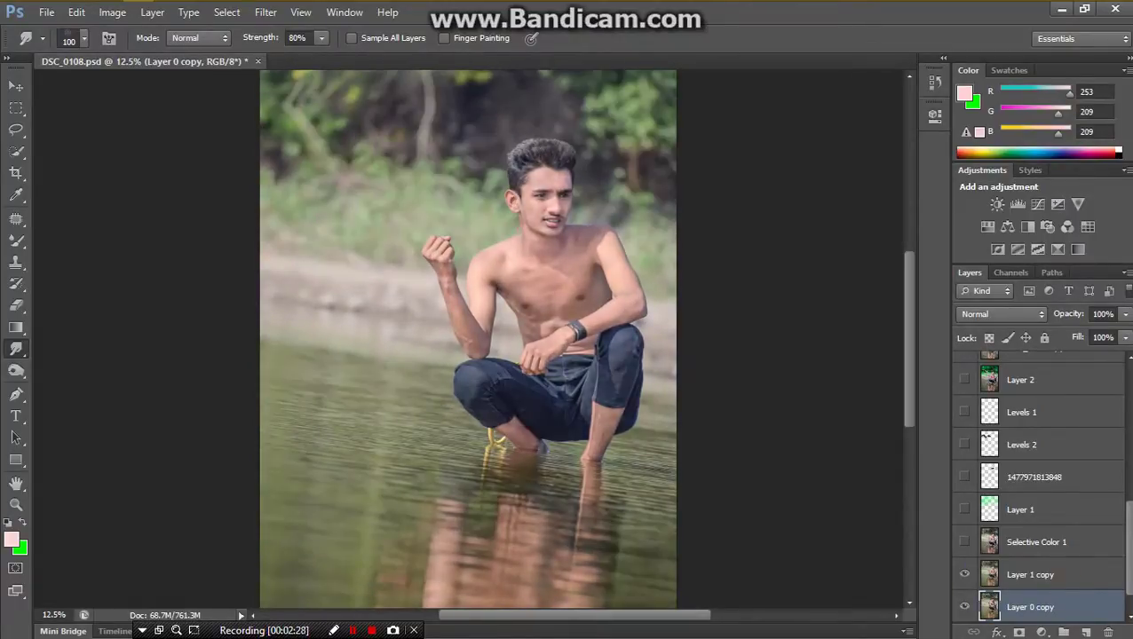
Step: Try a Quick Selection of the background beside the man's raised fist on Layer 1 copy, and deselect it
click(1030, 574)
click(16, 174)
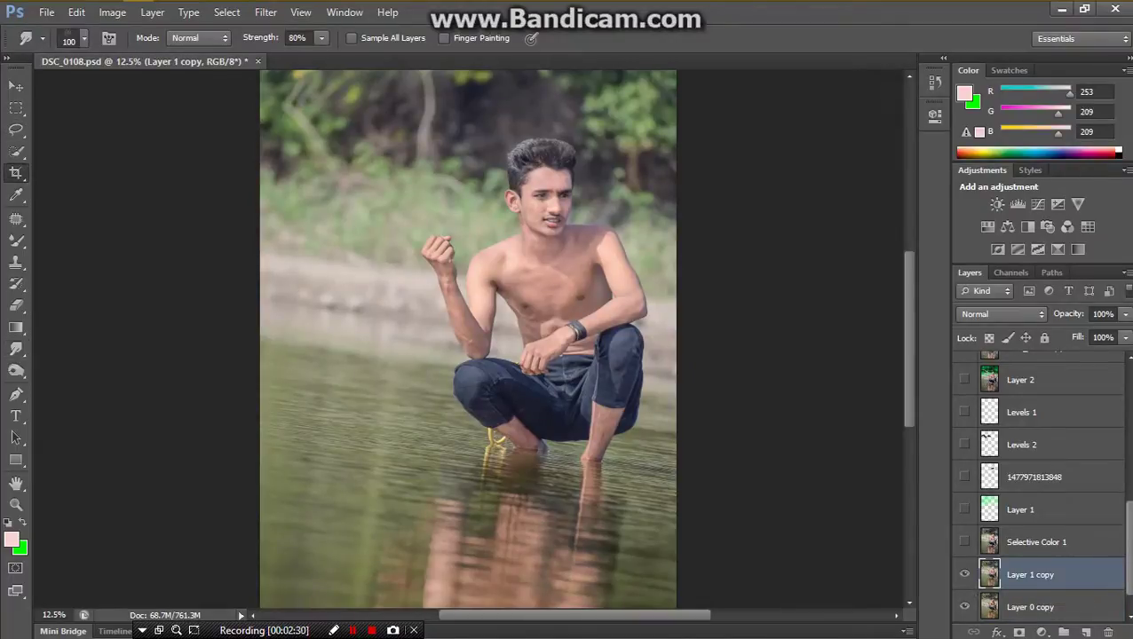
click(16, 151)
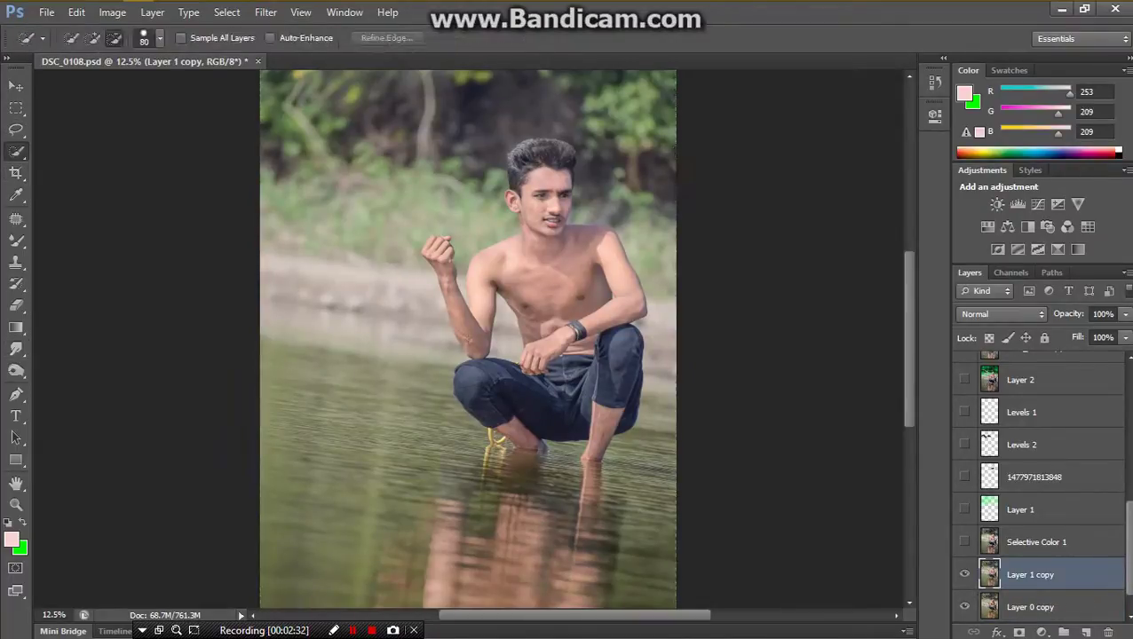
mouse_move(283, 109)
mouse_down()
mouse_move(460, 118)
mouse_move(407, 160)
mouse_move(345, 182)
mouse_move(353, 267)
mouse_move(335, 328)
mouse_move(400, 399)
mouse_up()
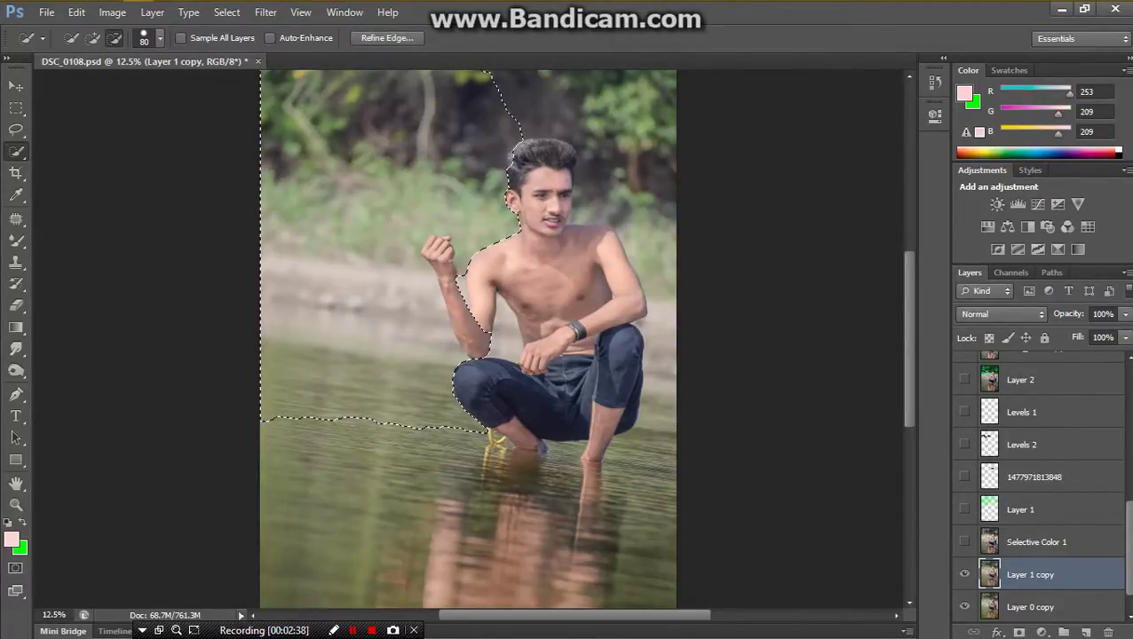
key(ctrl+d)
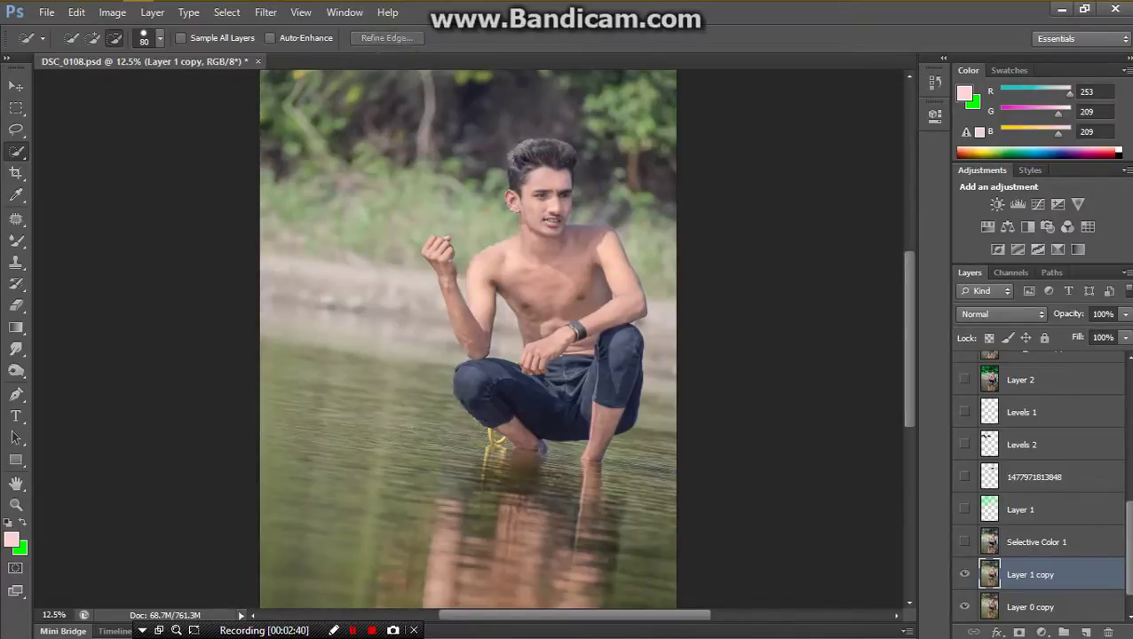
Step: Show the Selective Color 1 layer and add a new empty layer above the hidden Layer 1
click(965, 542)
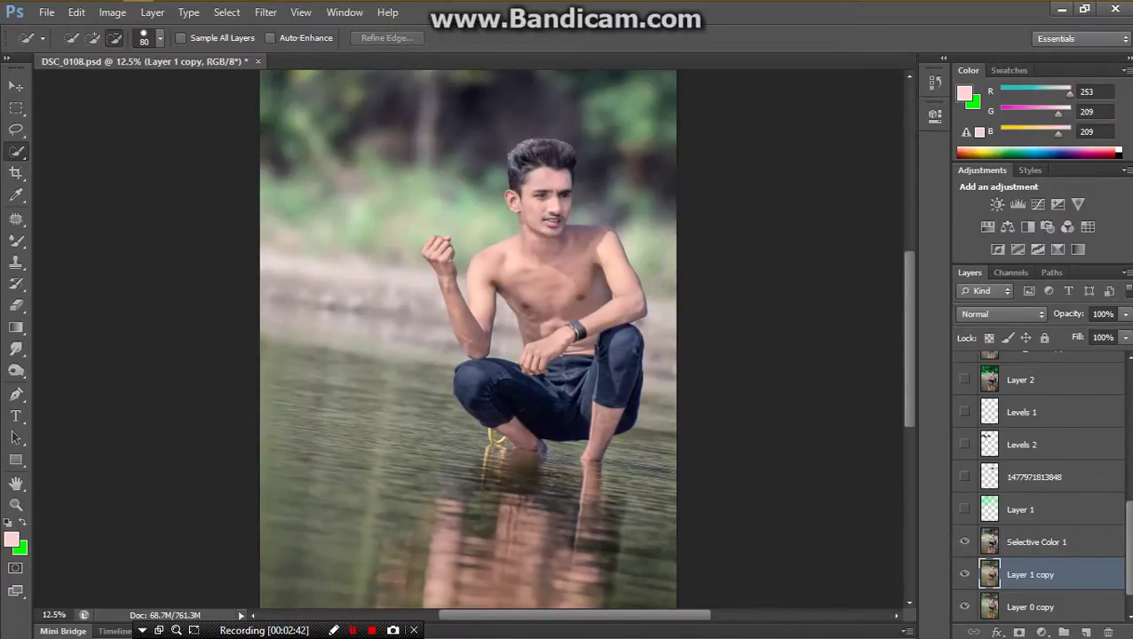
click(964, 510)
click(965, 510)
click(964, 509)
click(964, 510)
click(1030, 510)
click(1086, 632)
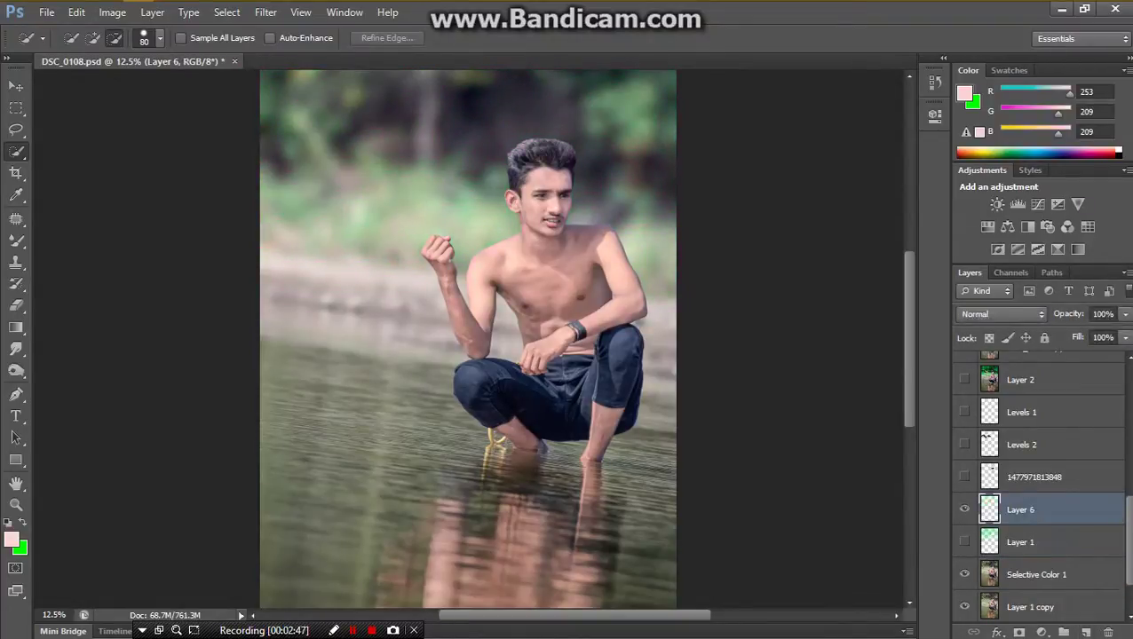
Step: Choose the Brush tool and set the foreground color to bright green, #3cff00
click(16, 240)
click(80, 237)
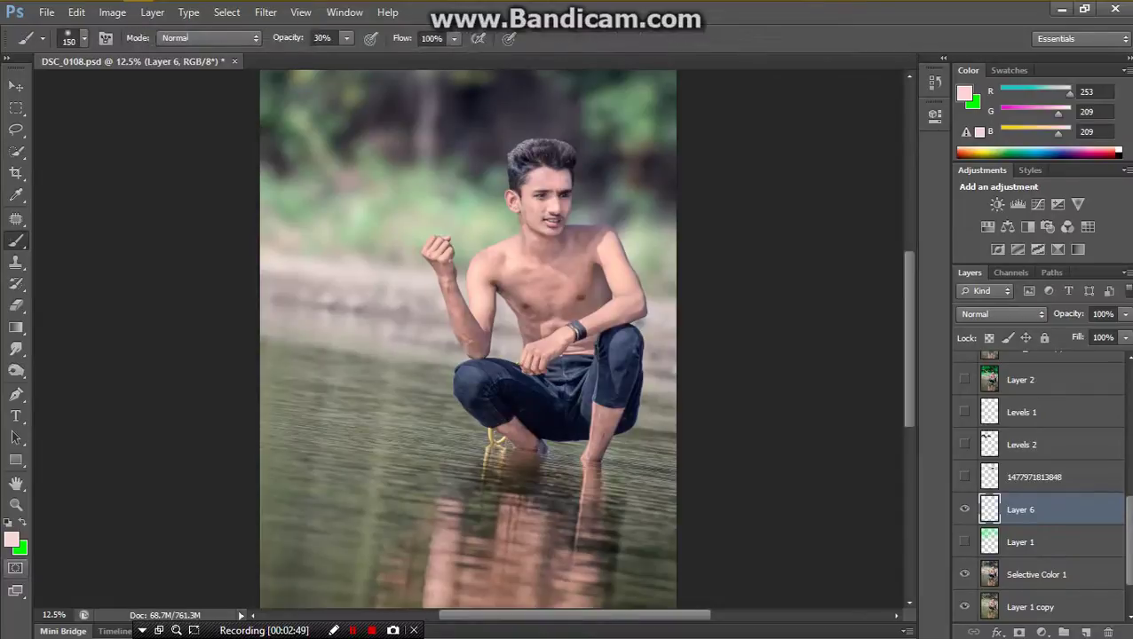
click(22, 522)
click(12, 539)
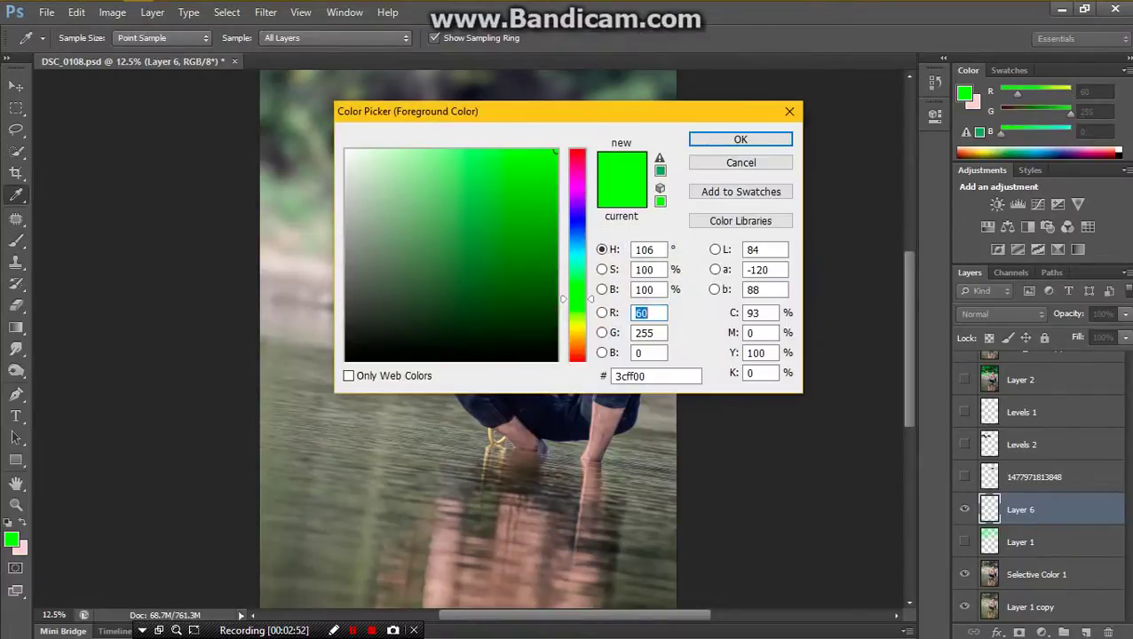
click(741, 140)
key(Return)
Step: Paint green over the trees and grass behind the man on Layer 6 with a 1100 px brush at 100% opacity
key(ctrl+minus)
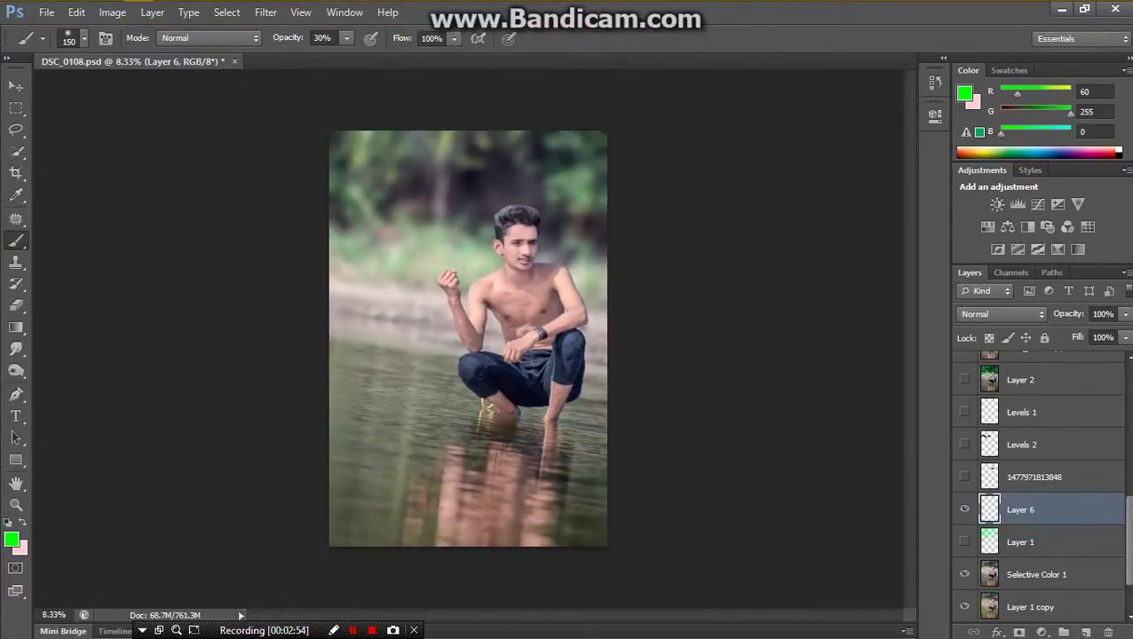
key(ctrl+plus)
key(ctrl+plus)
key(0)
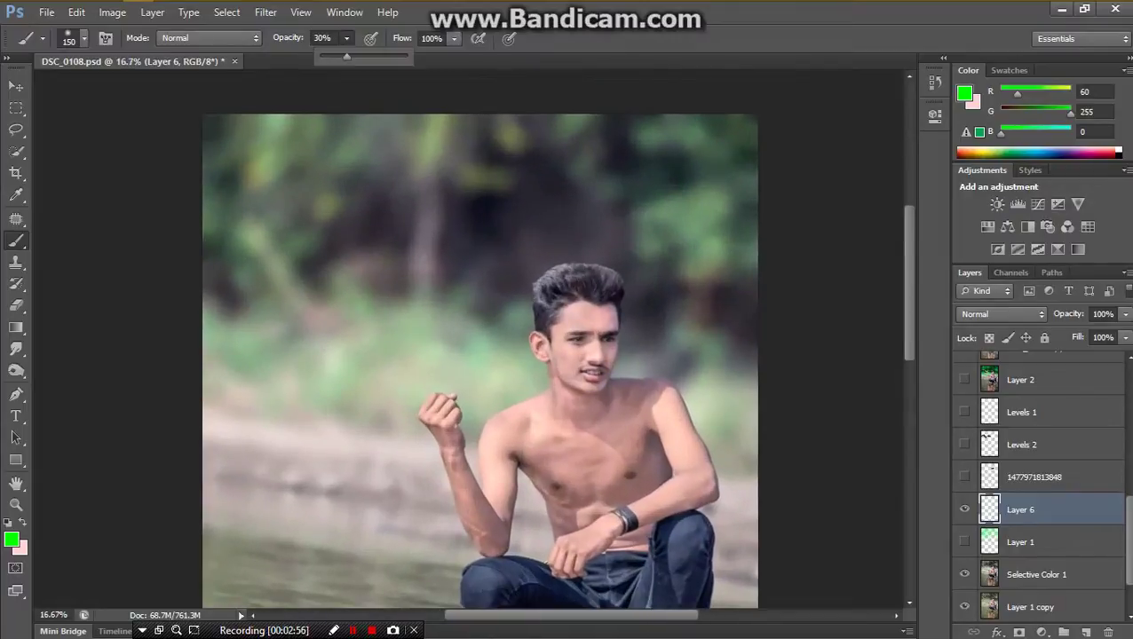
key(bracketright)
key(bracketright)
key(bracketright)
key(bracketright)
key(bracketright)
key(bracketright)
key(bracketright)
key(bracketright)
key(bracketright)
key(bracketright)
key(bracketright)
key(bracketright)
key(bracketright)
key(bracketright)
key(bracketright)
key(bracketright)
key(bracketright)
key(bracketright)
key(bracketright)
key(bracketright)
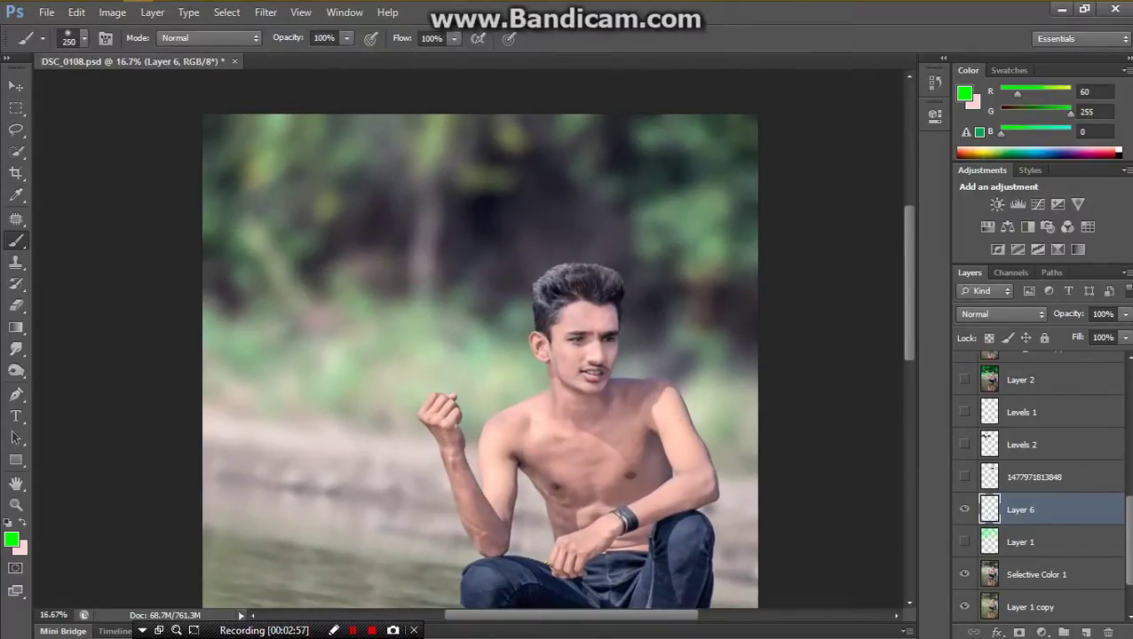
mouse_move(248, 290)
mouse_down()
mouse_move(306, 293)
mouse_move(417, 217)
mouse_move(391, 164)
mouse_move(698, 190)
mouse_move(888, 280)
mouse_up()
Step: Try the Saturation blend mode on the green-painted Layer 6 and set it to Color instead
click(1003, 313)
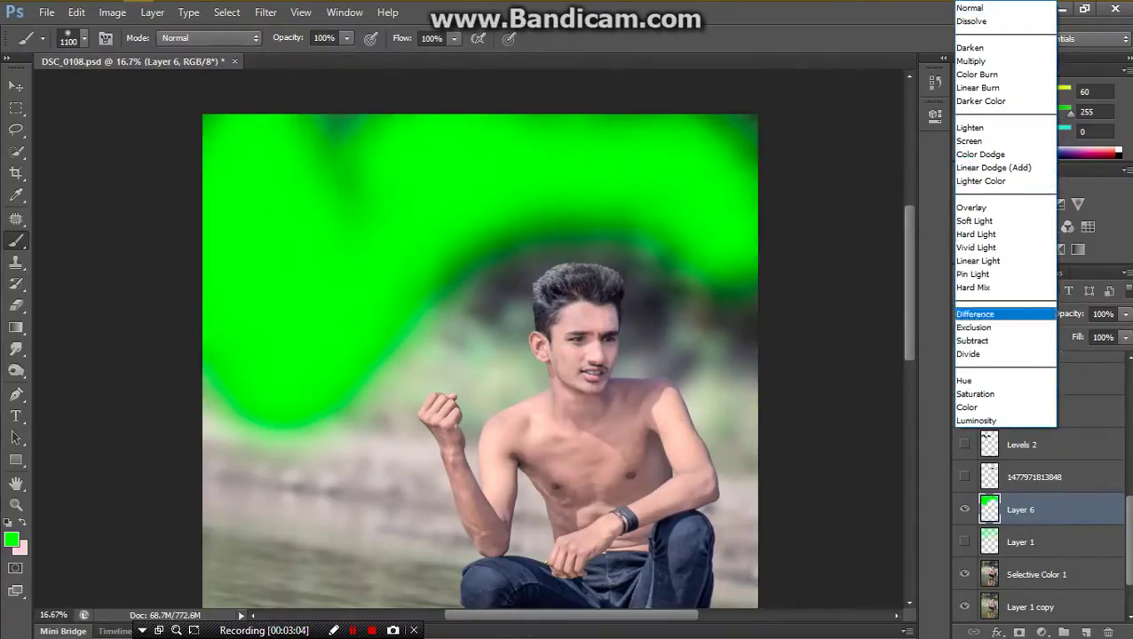
click(976, 394)
click(1003, 314)
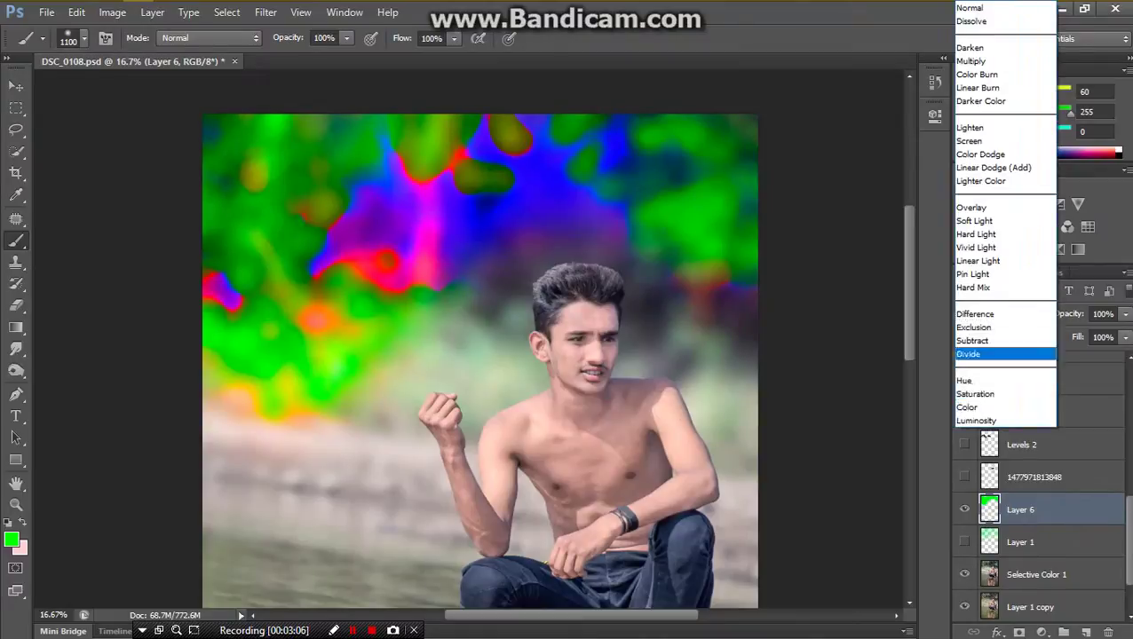
click(975, 407)
key(ctrl+minus)
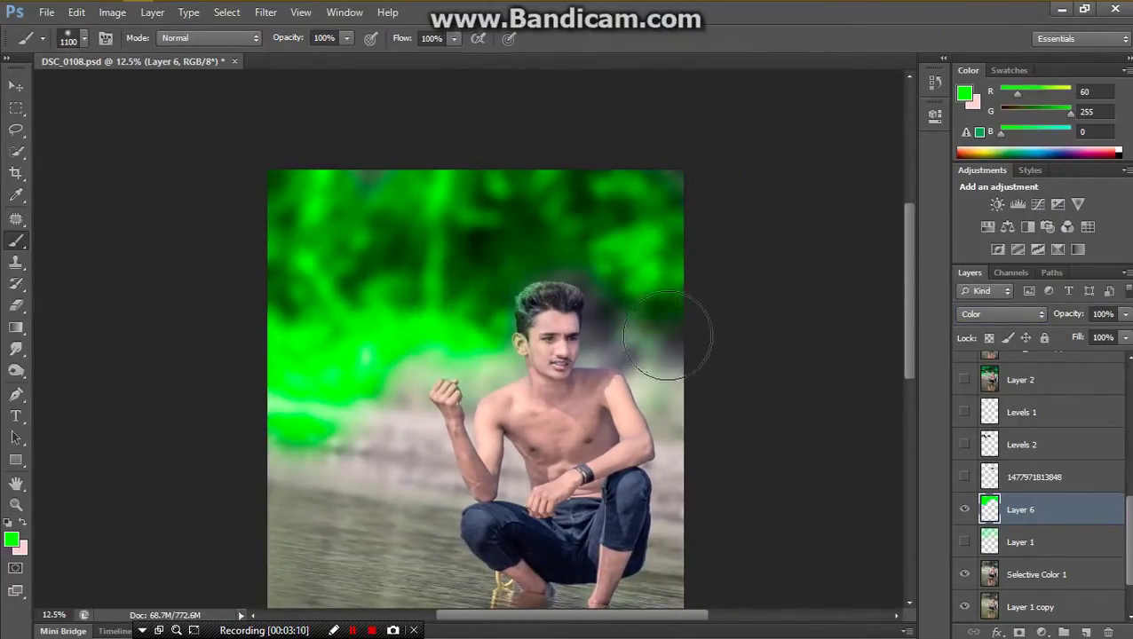
Step: Lower the opacity of the green-painted Layer 6 to 61%
key(ctrl+minus)
click(1125, 314)
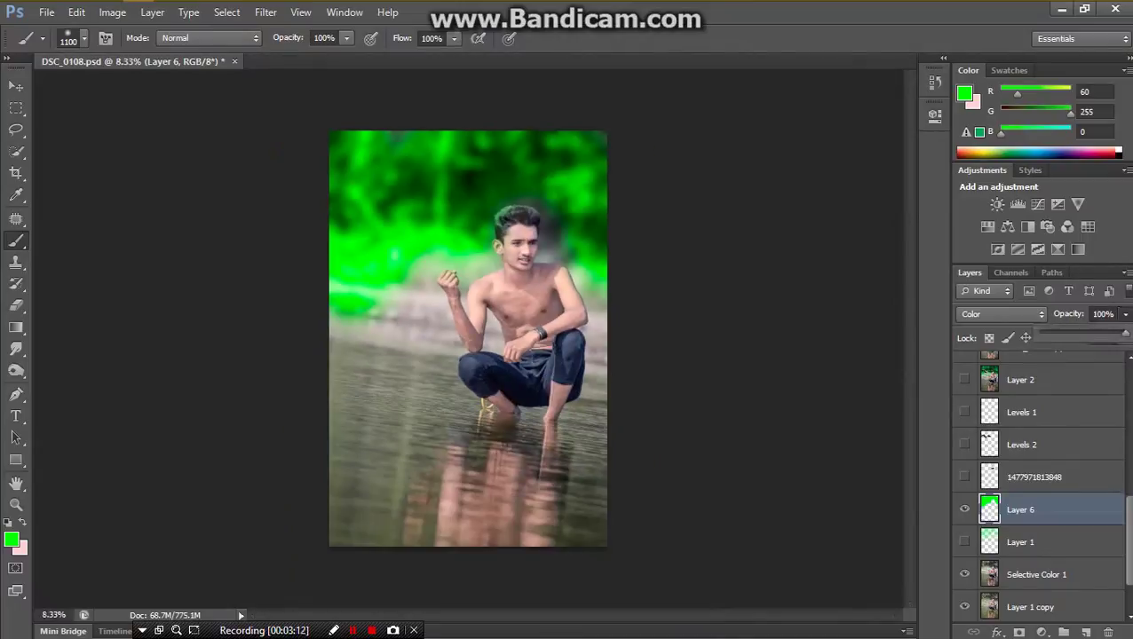
drag(1120, 333, 1092, 333)
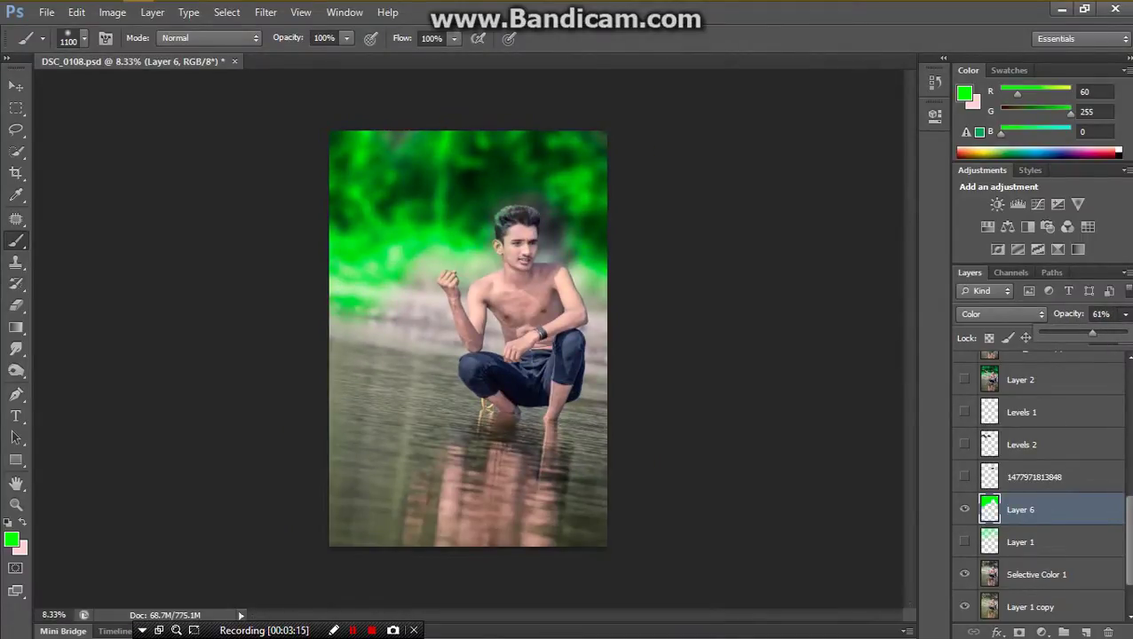
Step: Show the original green Layer 1 in place of Layer 6, and delete Layer 6
click(964, 542)
click(964, 509)
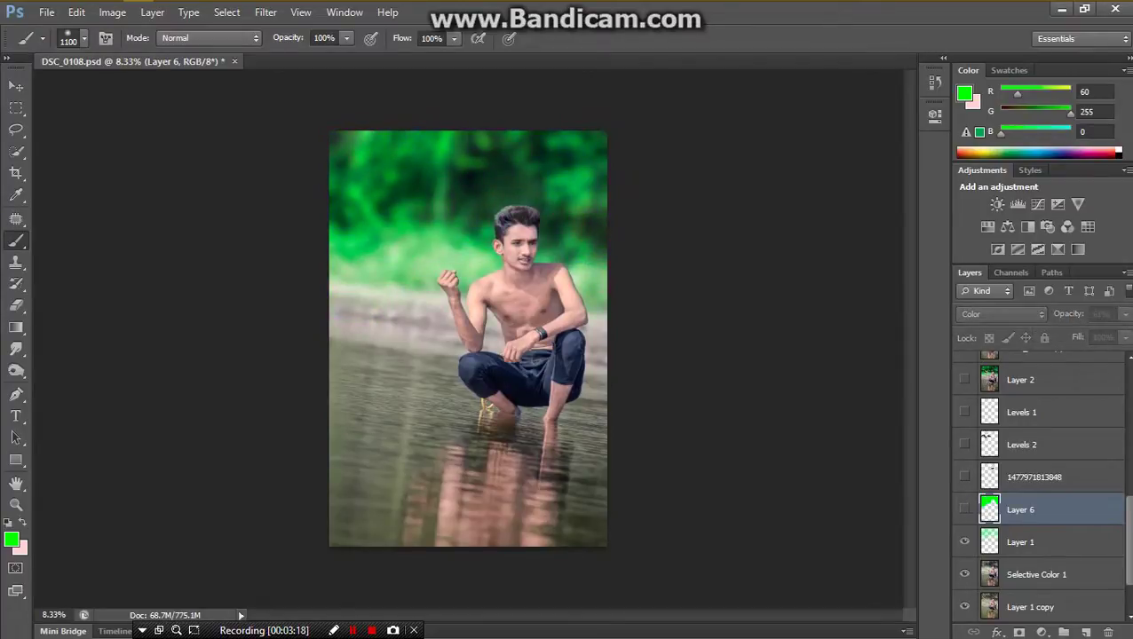
click(1021, 543)
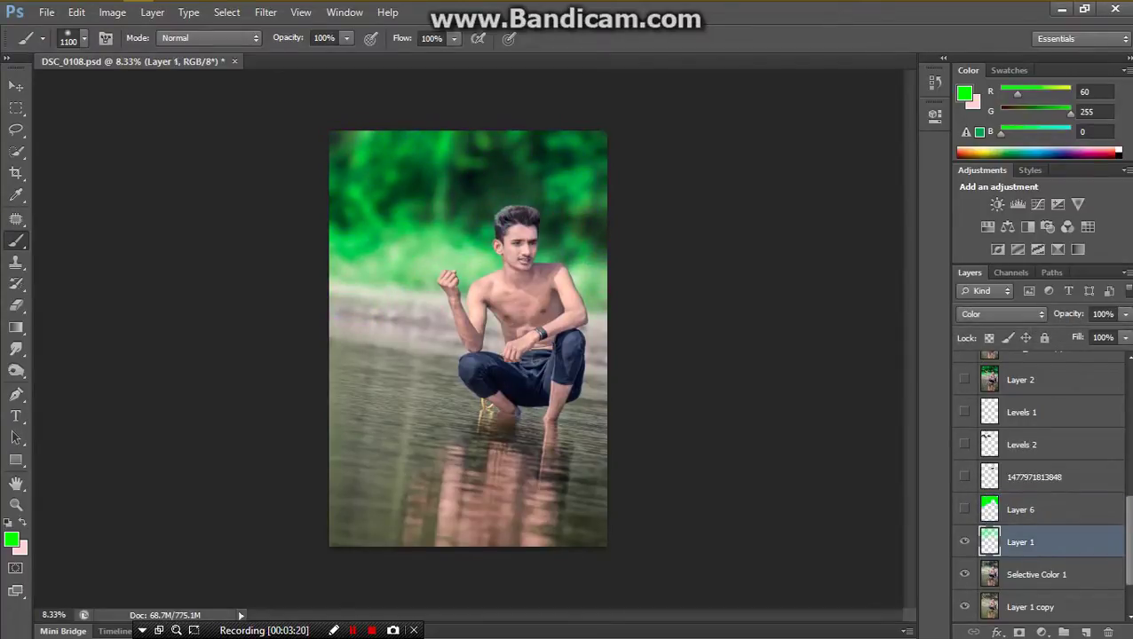
click(1021, 509)
key(Delete)
click(964, 477)
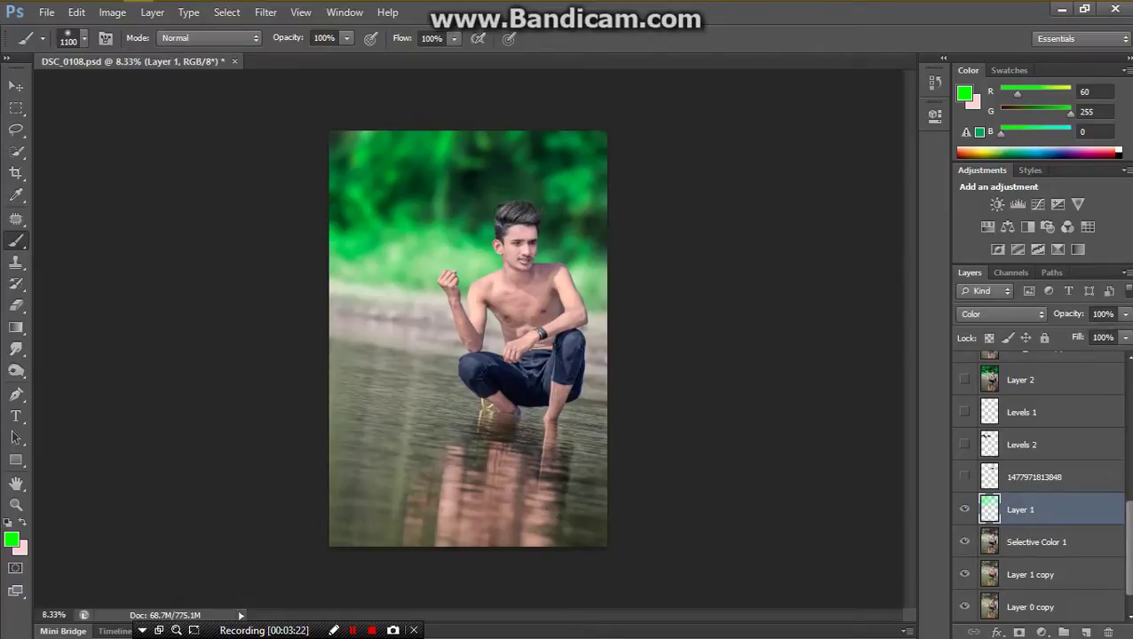
key(ctrl+plus)
key(ctrl+plus)
drag(497, 240, 487, 494)
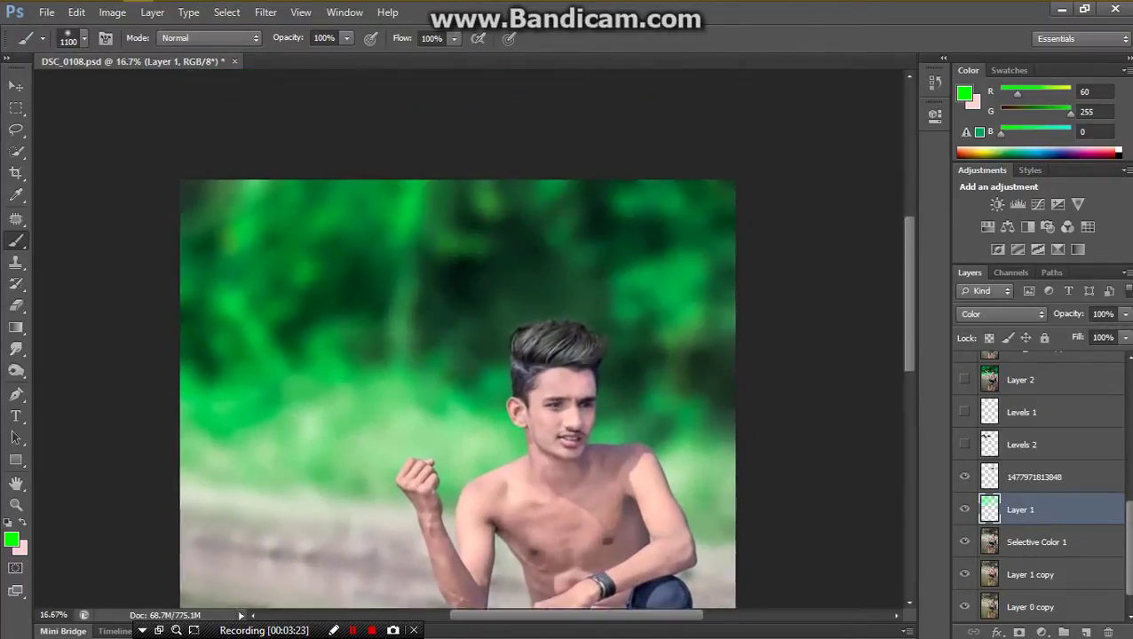
key(ctrl+plus)
key(ctrl+plus)
drag(568, 399, 405, 324)
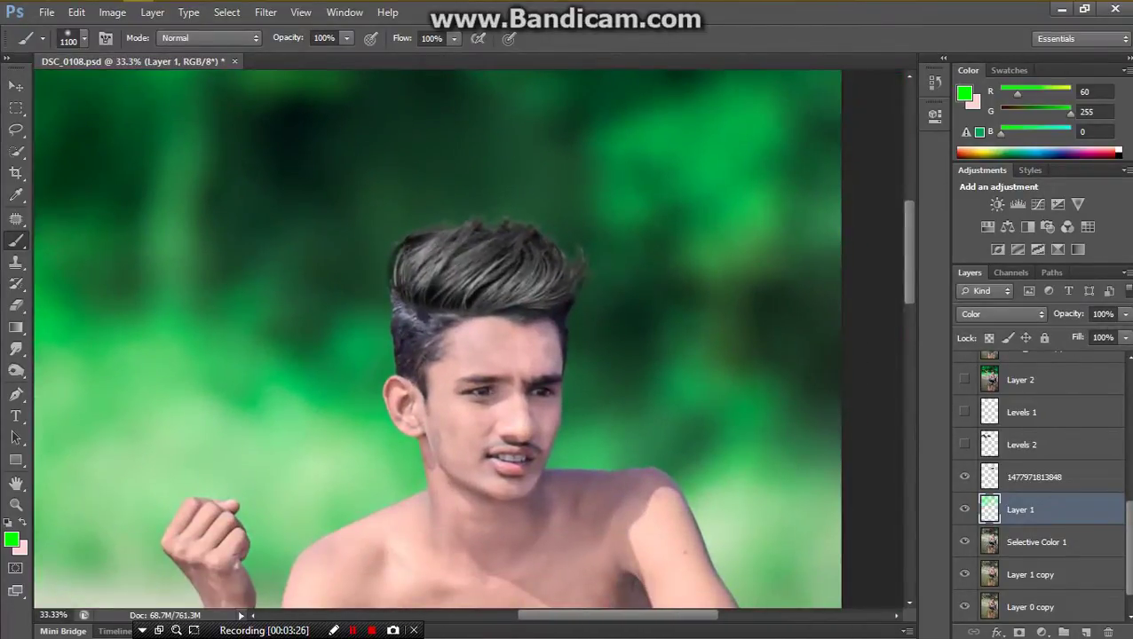
click(964, 477)
click(964, 476)
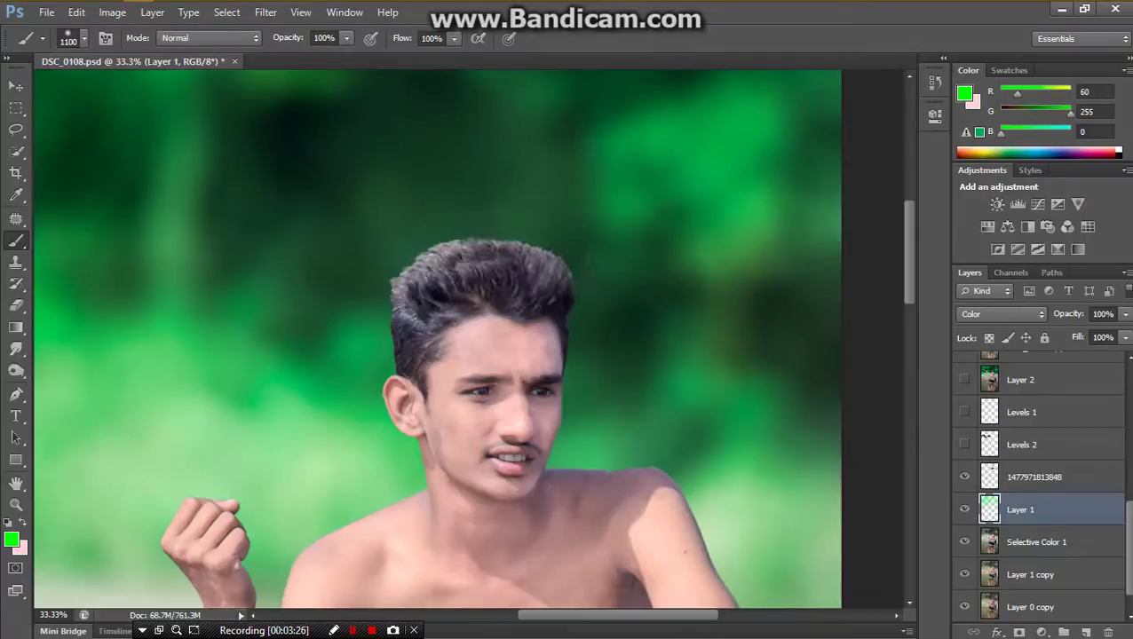
key(ctrl+z)
key(ctrl+z)
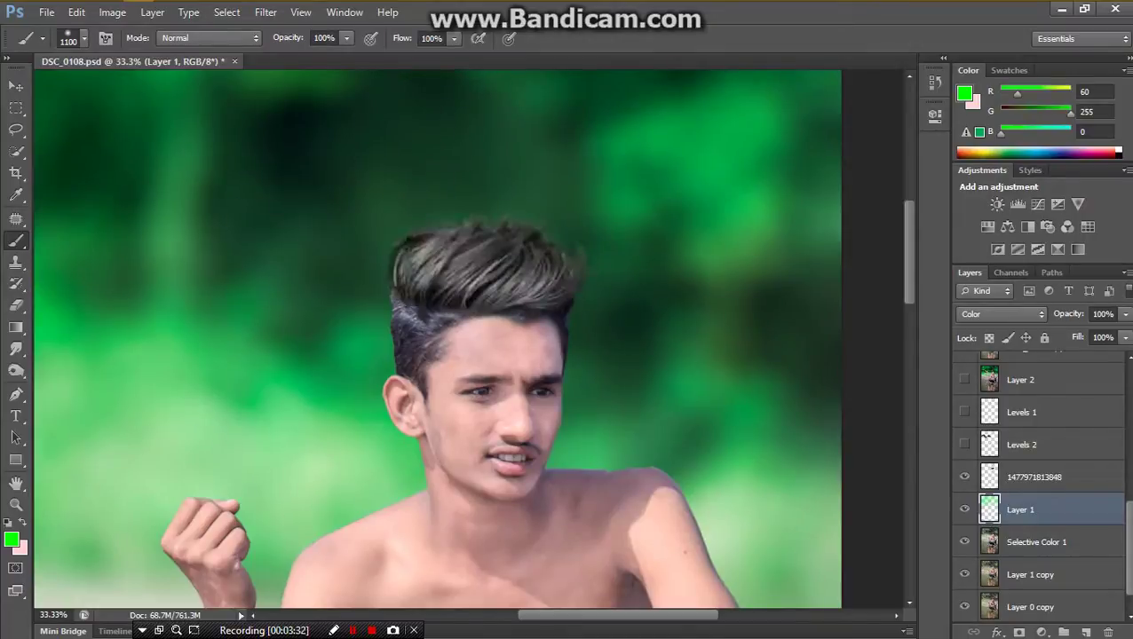
Step: Show the Levels 2 layer with the vulture and compare the image with and without it
click(964, 445)
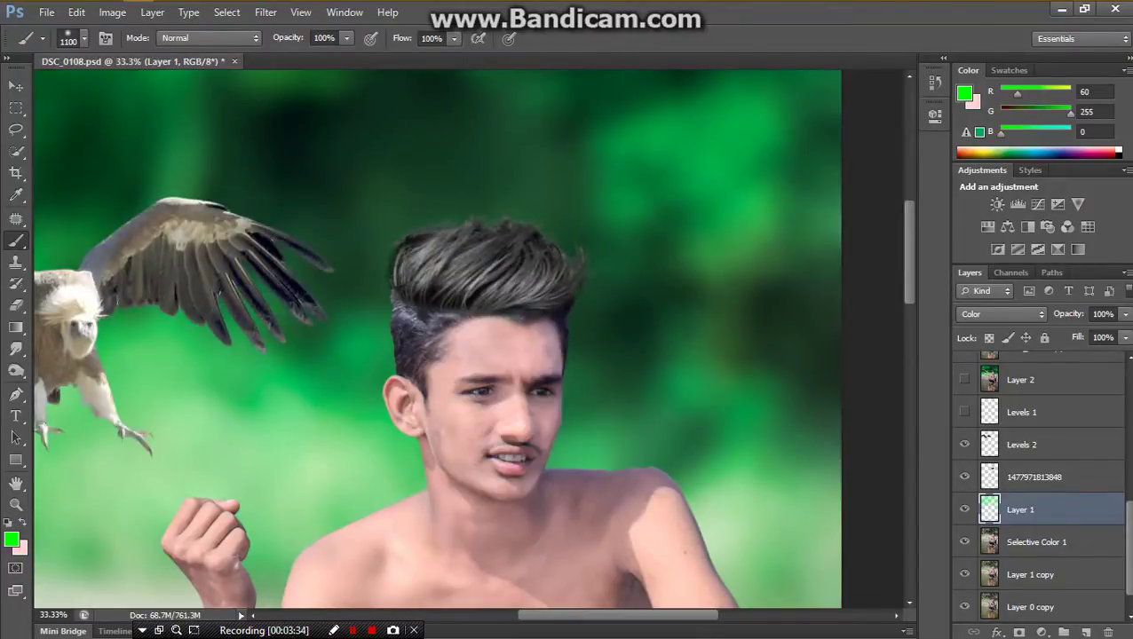
key(ctrl+minus)
key(ctrl+minus)
key(ctrl+z)
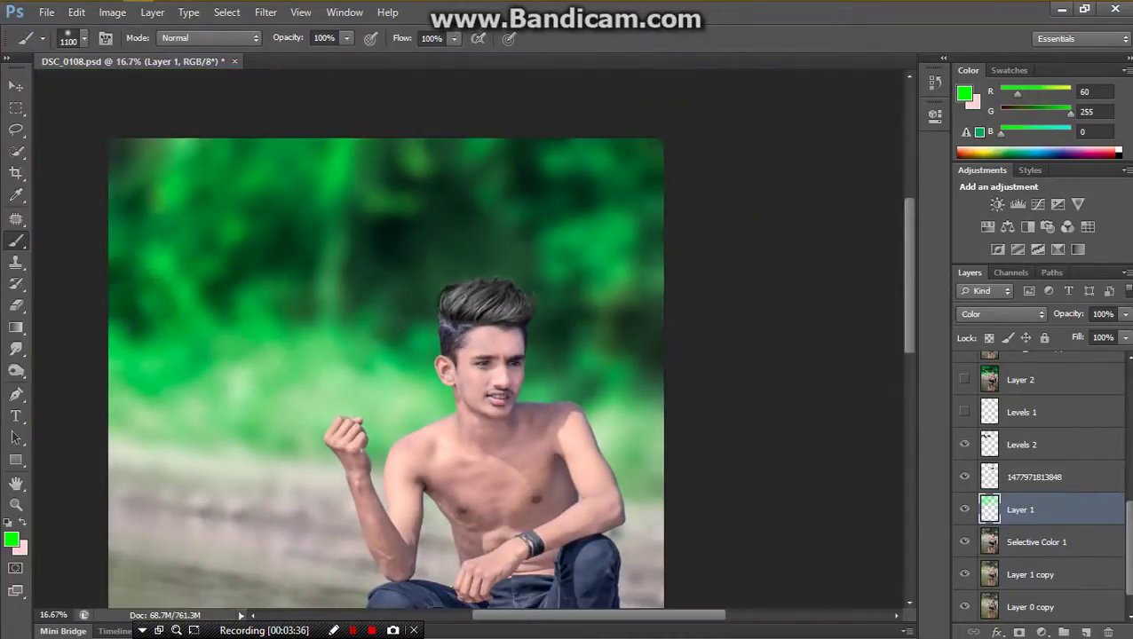
key(ctrl+z)
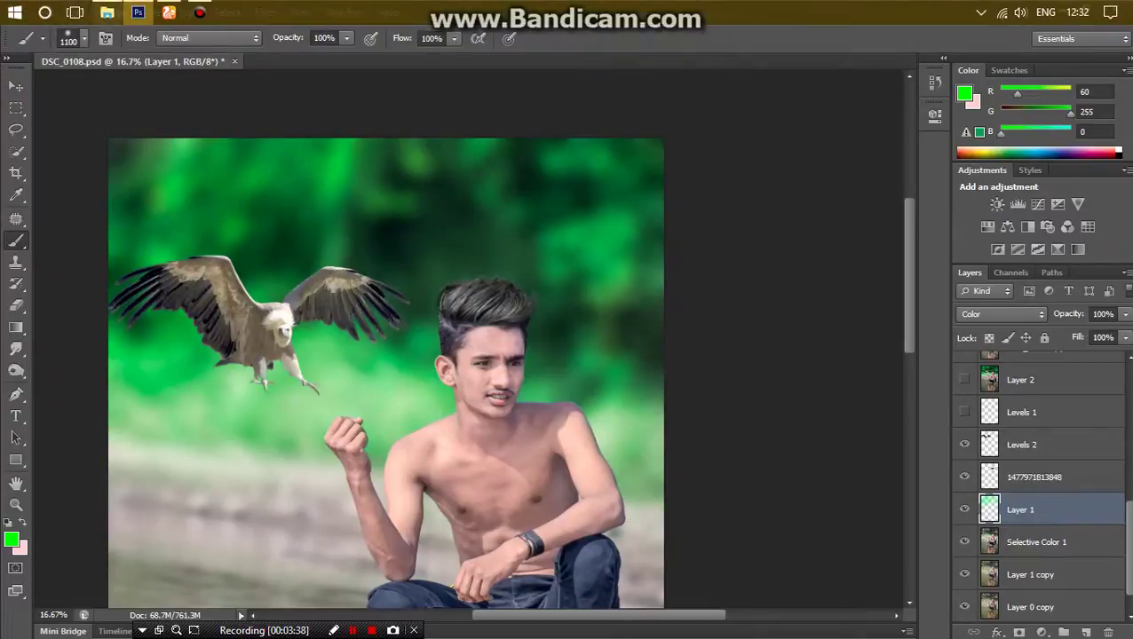
click(108, 13)
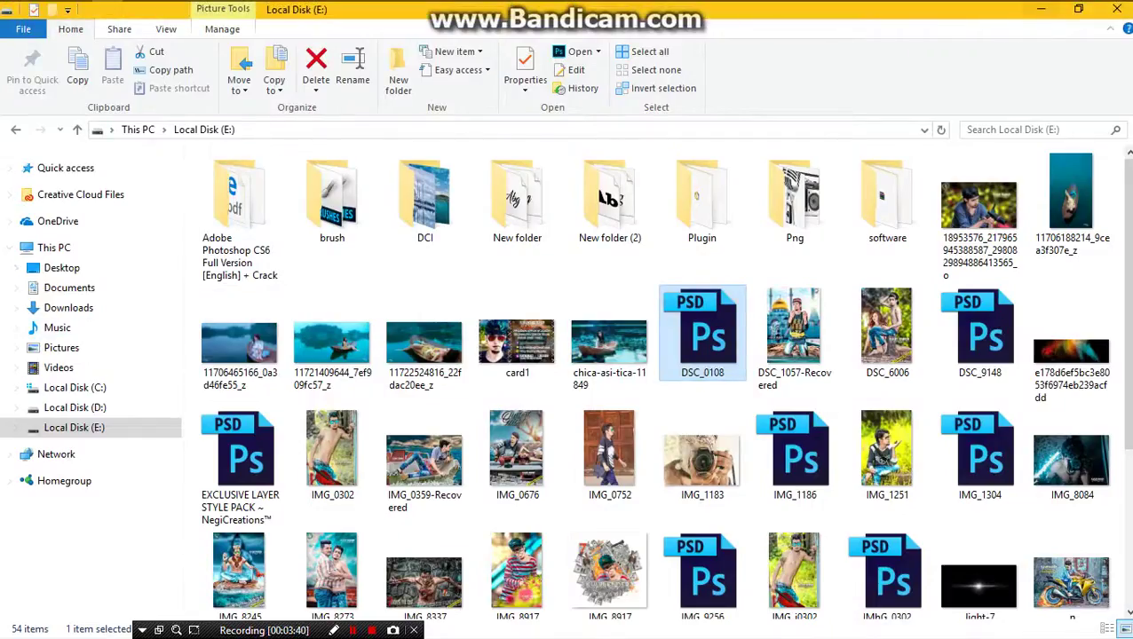
key(alt+Tab)
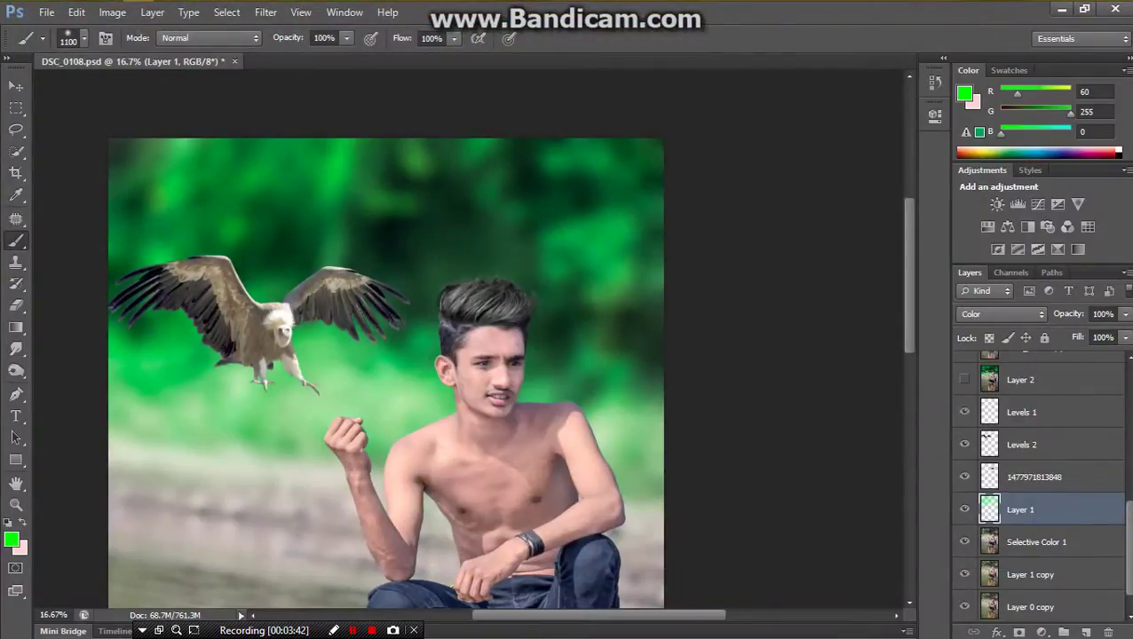
Step: Show the Levels 1 layer with the orange fish and Layer 2 above it, comparing the image with and without Layer 2
click(964, 412)
click(964, 412)
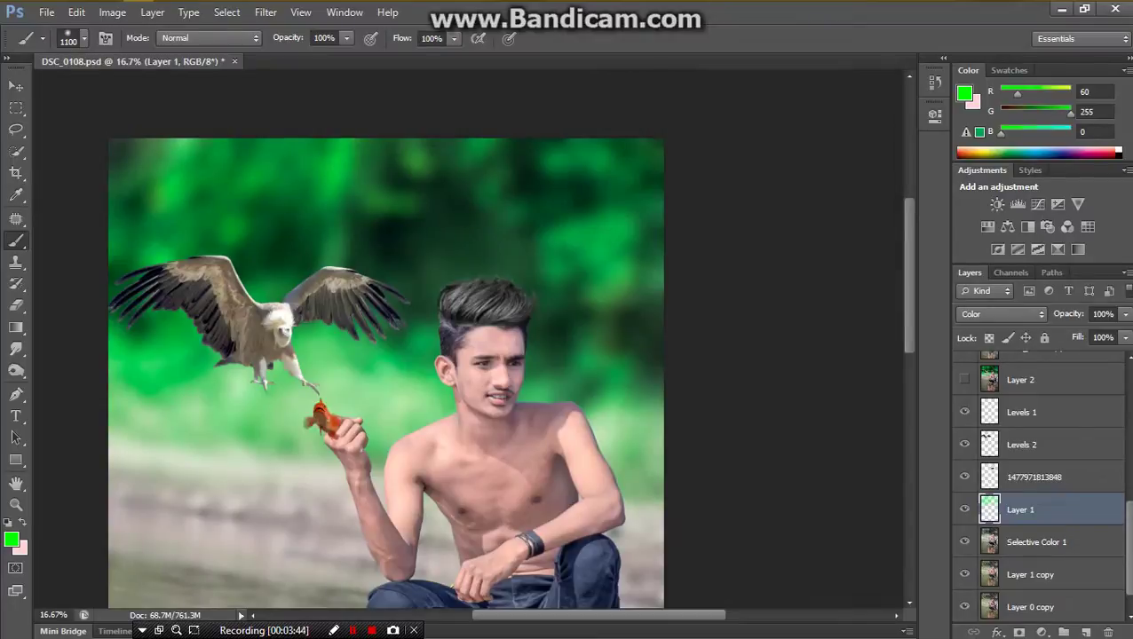
scroll(1039, 488, up, 4)
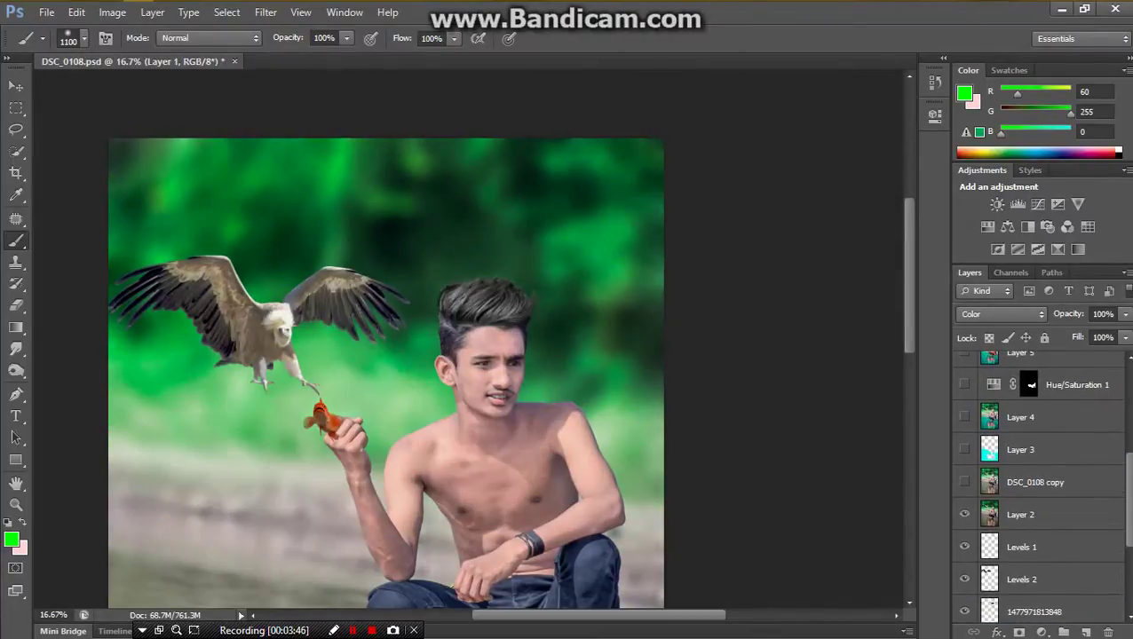
key(ctrl+minus)
key(ctrl+minus)
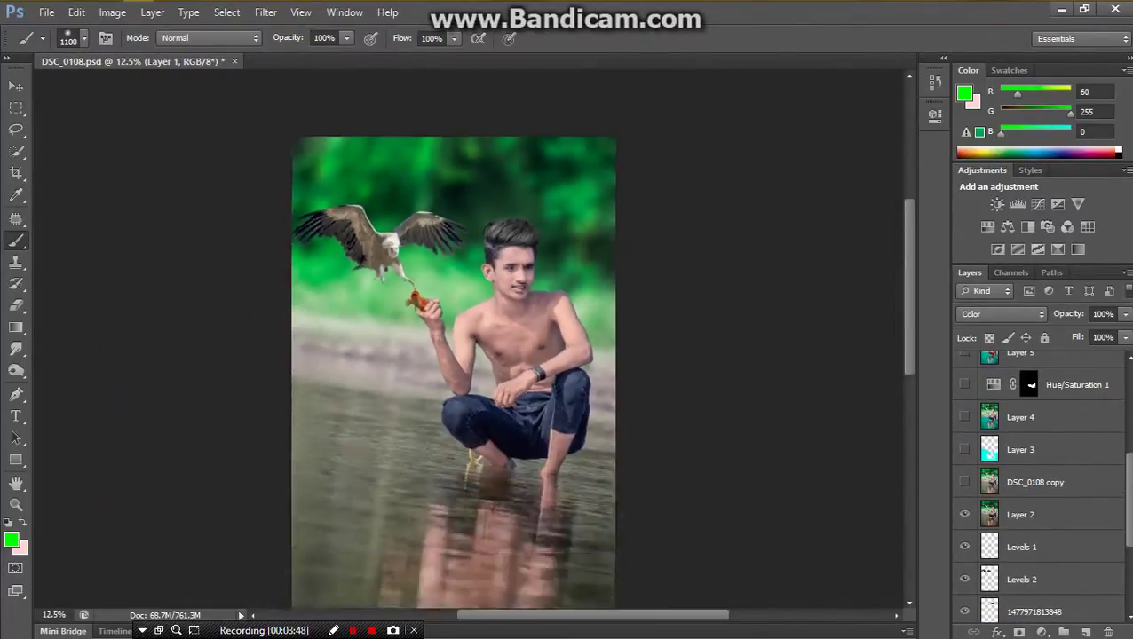
click(964, 514)
click(965, 514)
key(ctrl+plus)
click(964, 514)
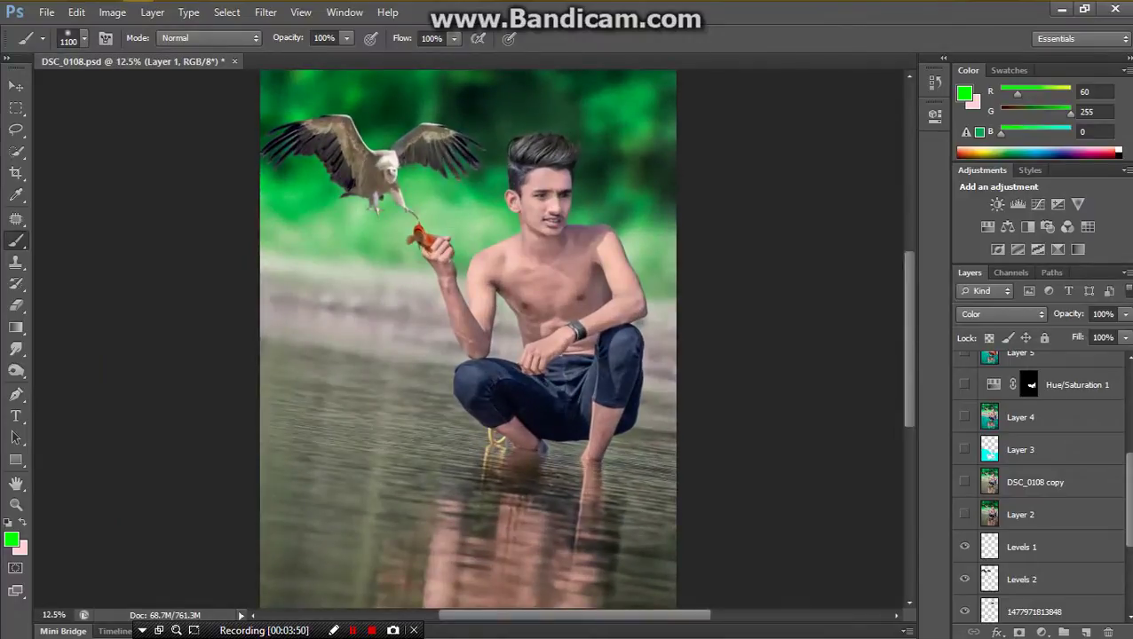
key(ctrl+minus)
key(ctrl+plus)
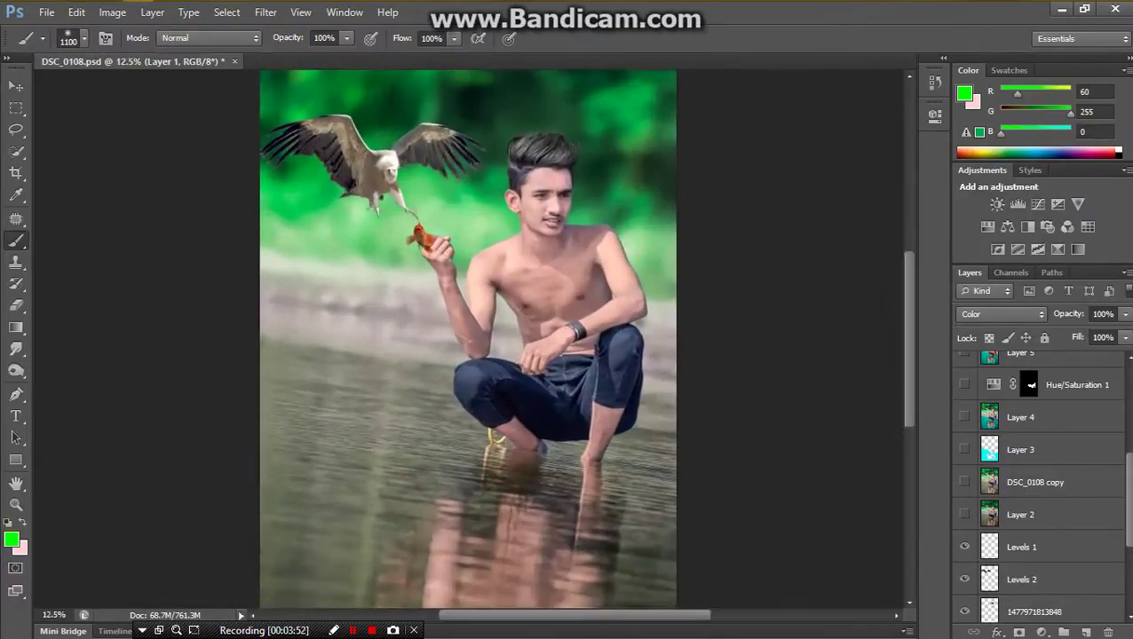
click(965, 514)
Step: Show the DSC_0108 copy layer and compare the image with and without it
click(964, 482)
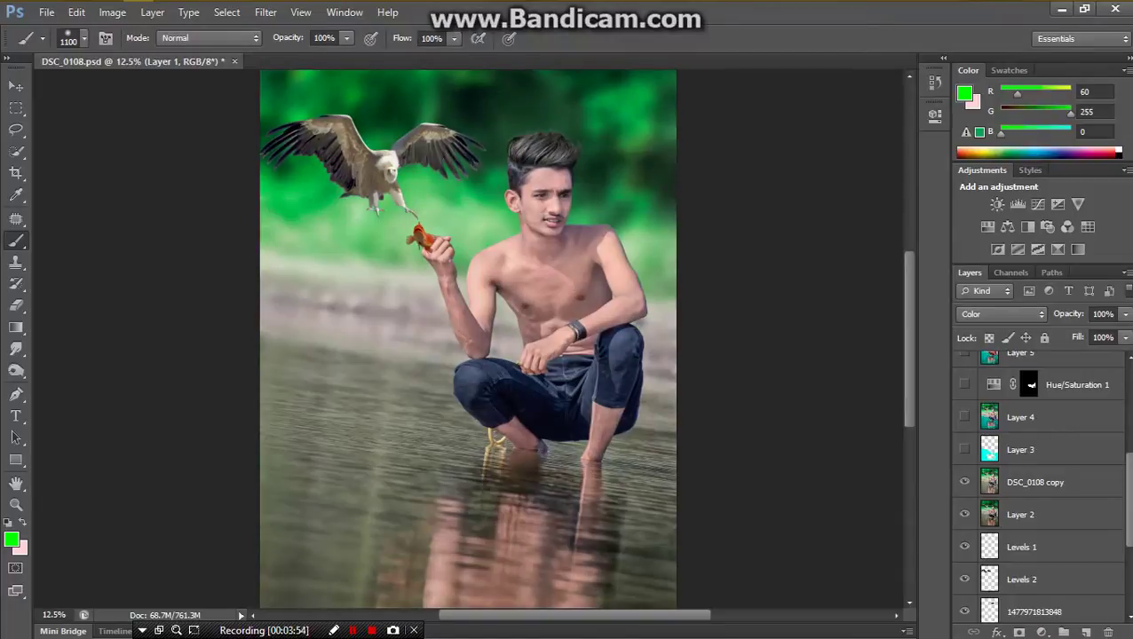
click(964, 483)
click(965, 482)
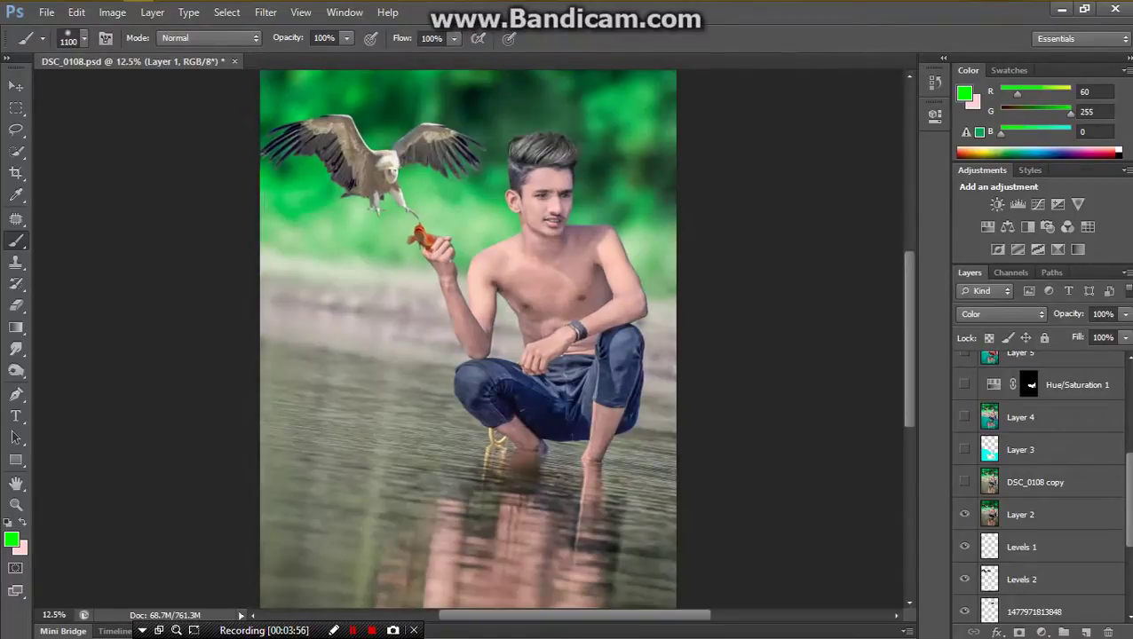
click(964, 483)
drag(702, 284, 720, 370)
Step: Show Layer 3 to color the river turquoise, comparing the water with and without it
click(964, 449)
click(964, 450)
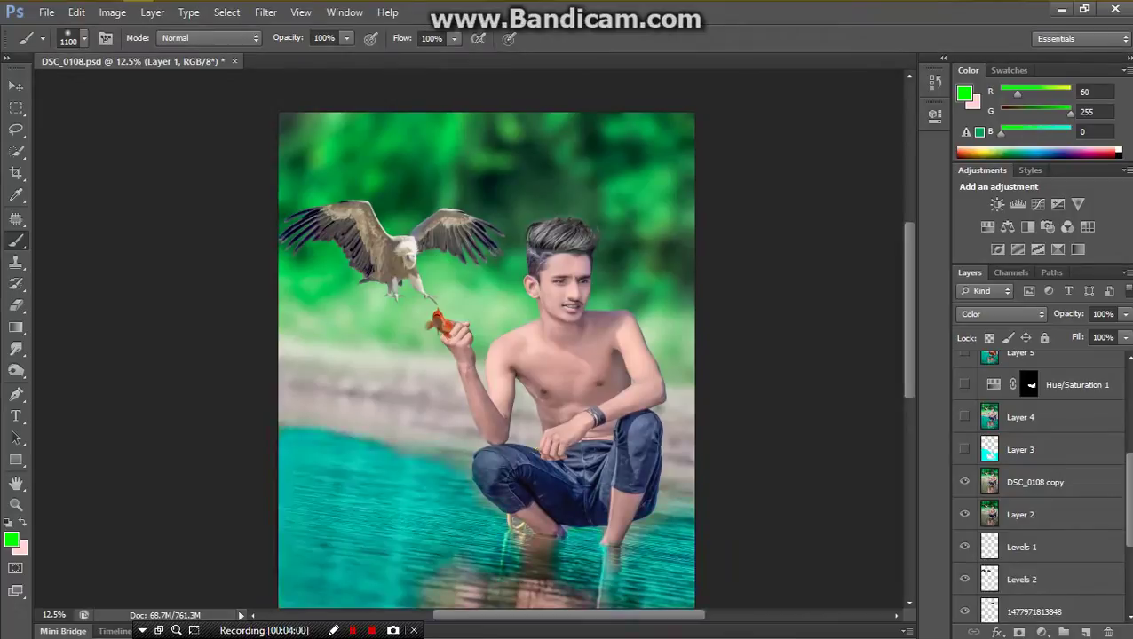
click(964, 449)
click(965, 449)
key(ctrl+minus)
click(965, 450)
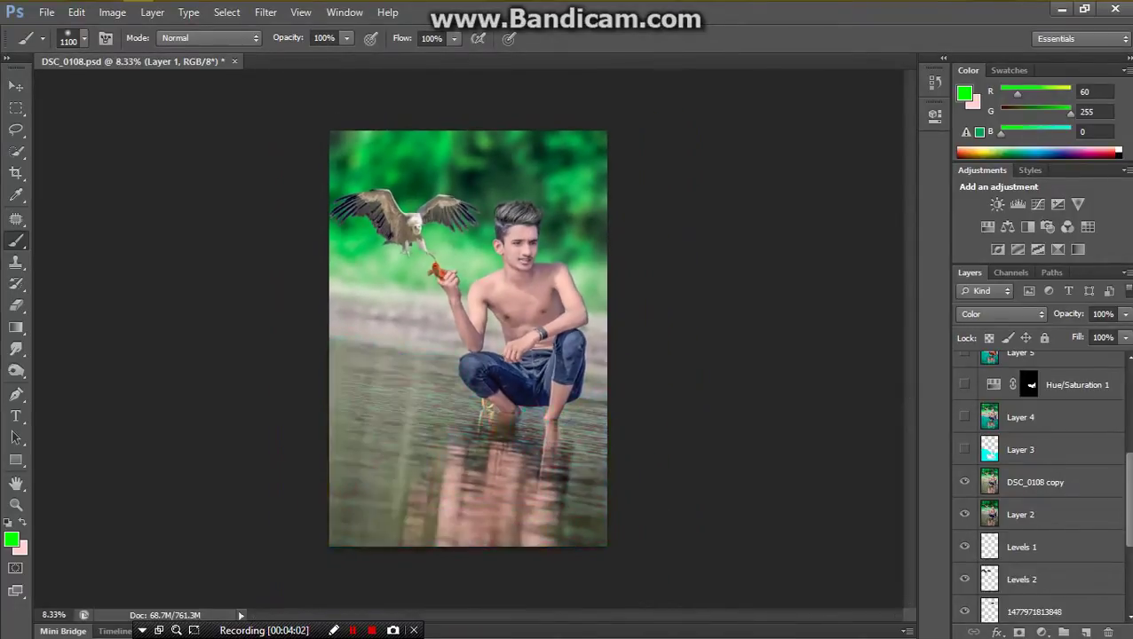
click(964, 450)
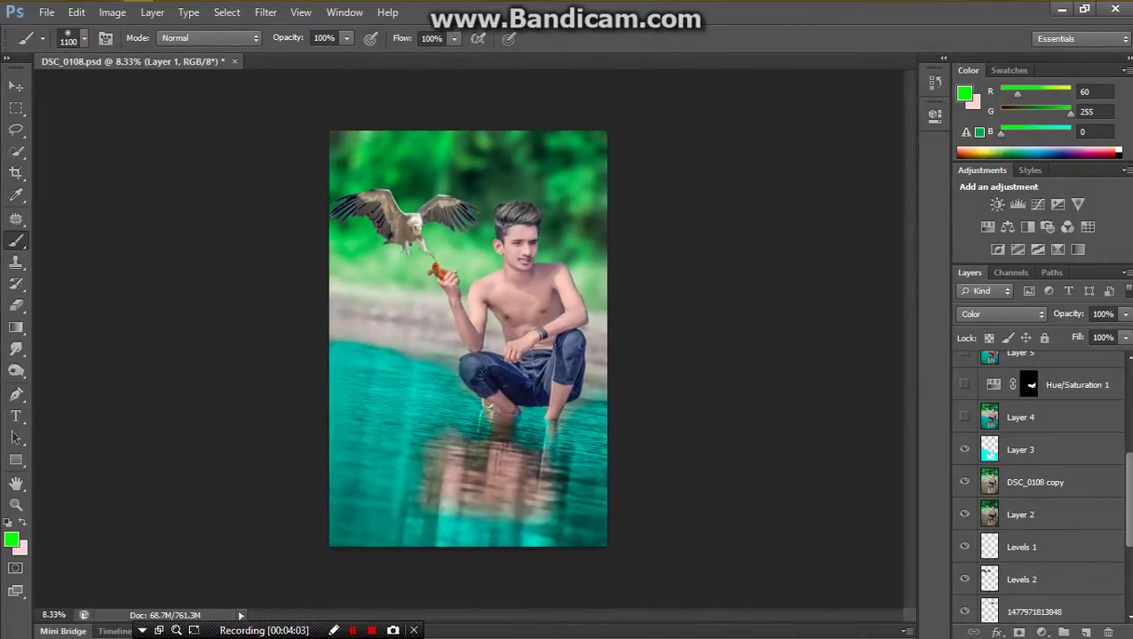
Step: Show the merged Layer 4 above the turquoise water layer
click(964, 417)
click(964, 417)
click(965, 417)
Step: Show the Hue/Saturation 1 adjustment that turns the trousers red, comparing the trousers with and without it
click(964, 384)
click(964, 385)
key(ctrl+plus)
key(ctrl+plus)
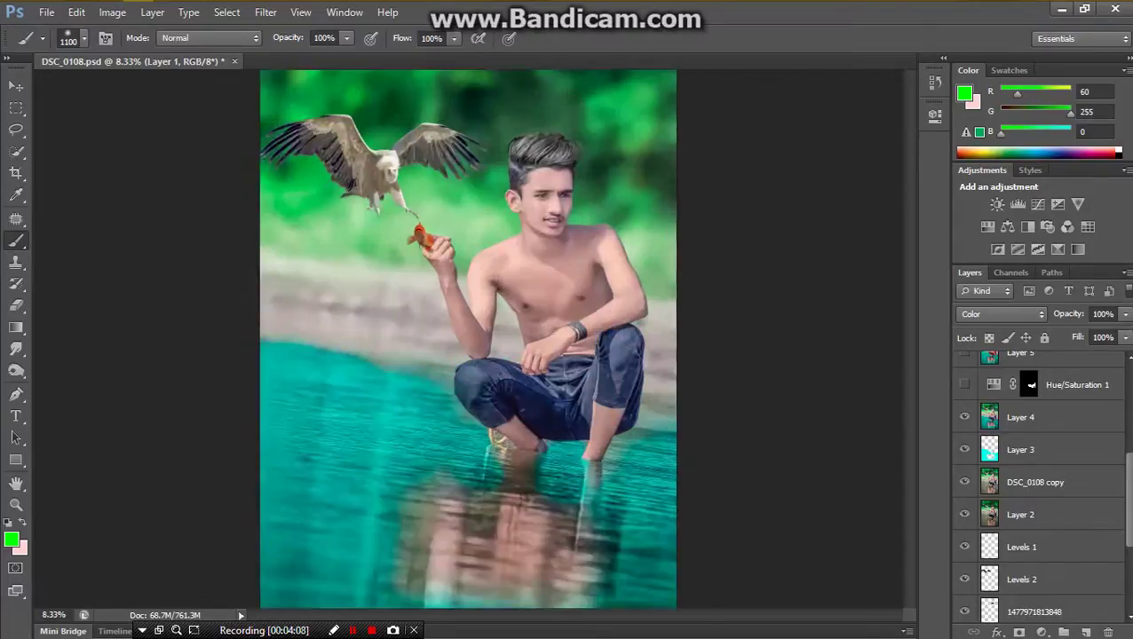
key(ctrl+plus)
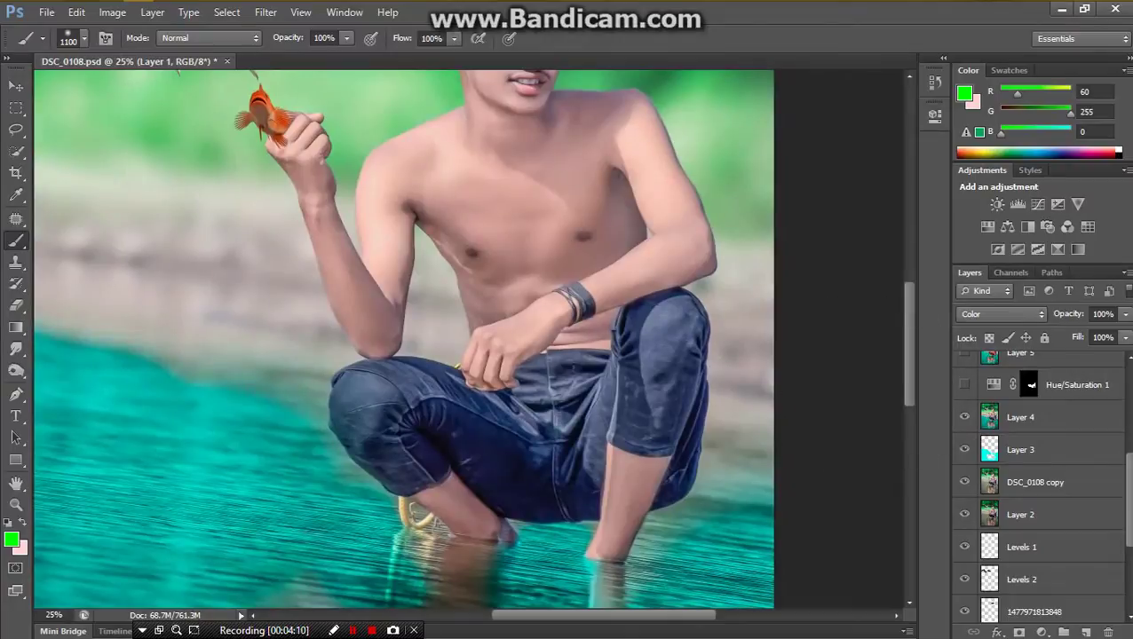
click(964, 385)
click(964, 385)
click(965, 384)
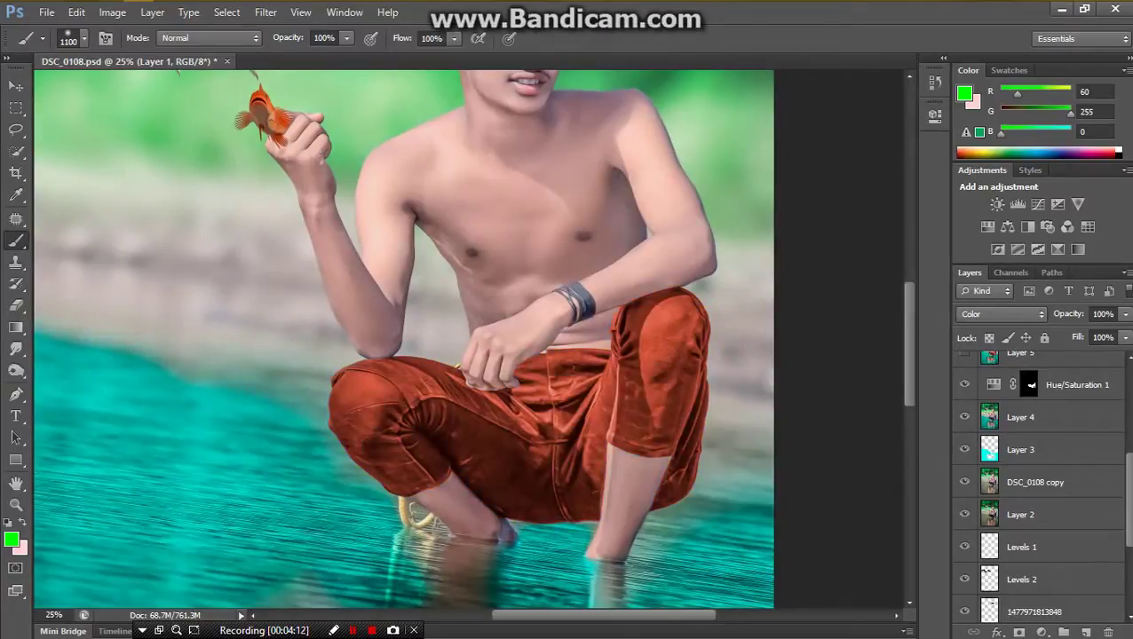
click(964, 385)
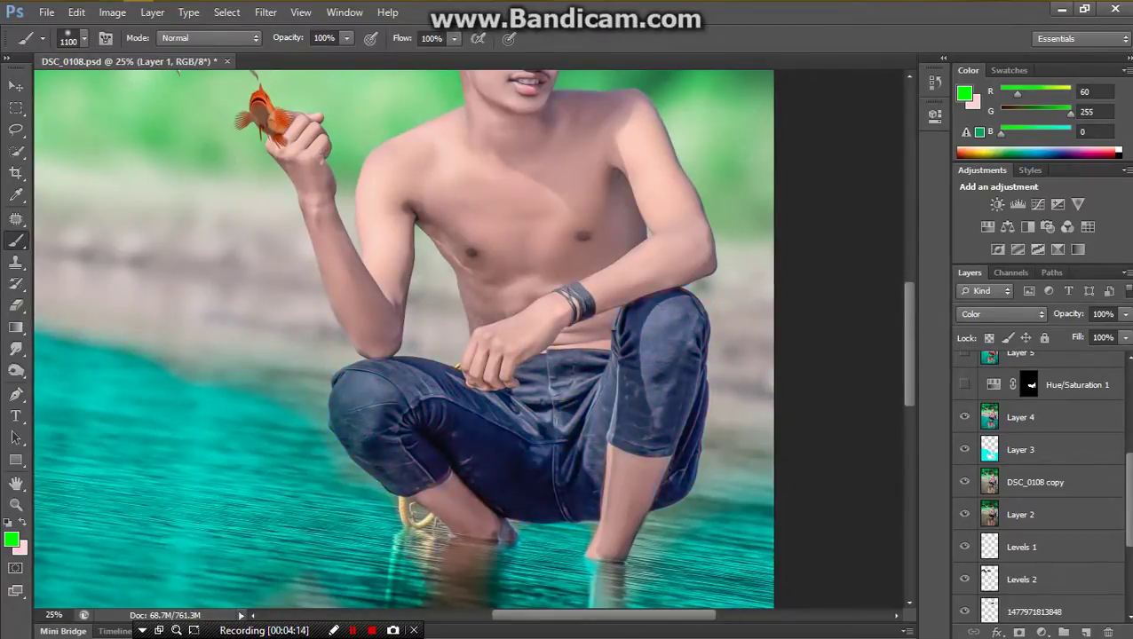
click(964, 385)
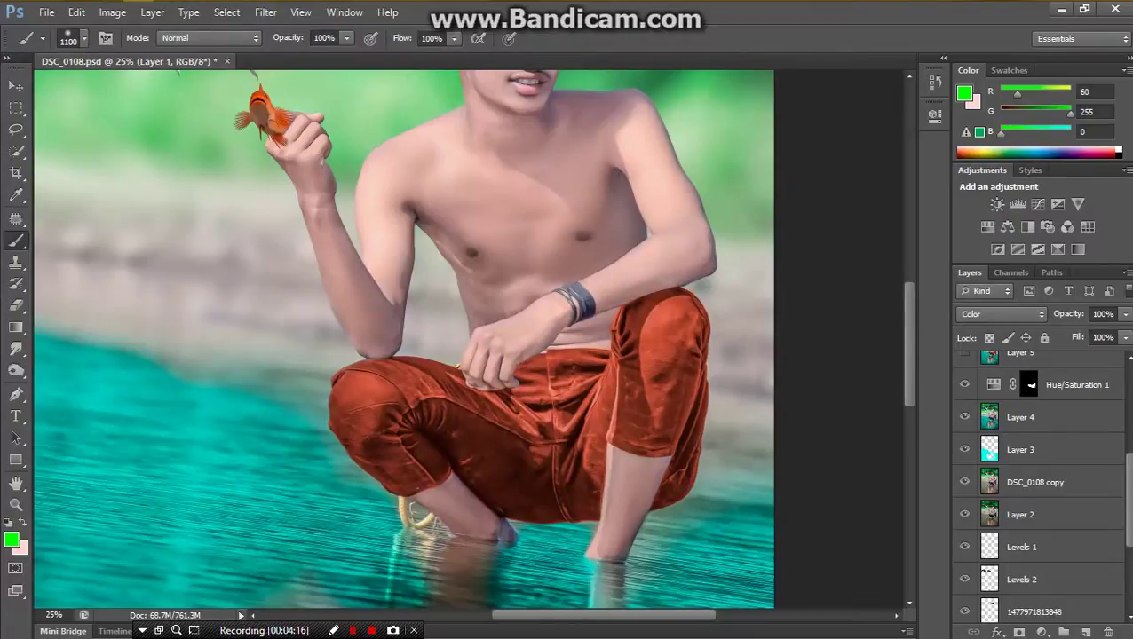
Step: Show Layer 5 and the Contrast Color Range layer above the trouser color adjustment
key(ctrl+minus)
key(ctrl+minus)
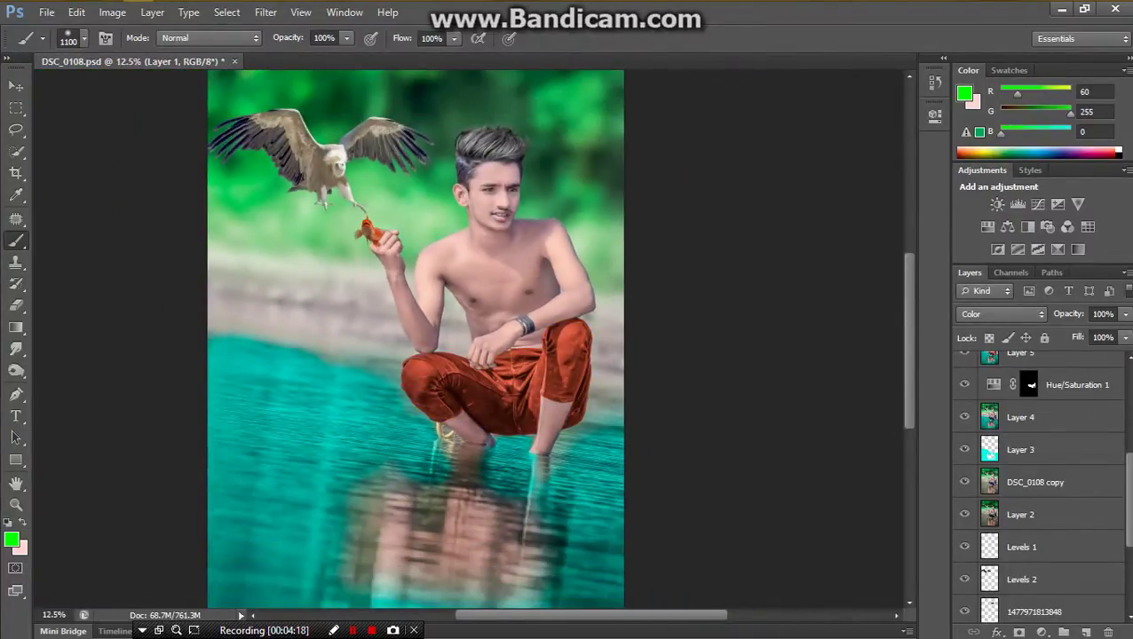
key(ctrl+minus)
scroll(1039, 484, up, 5)
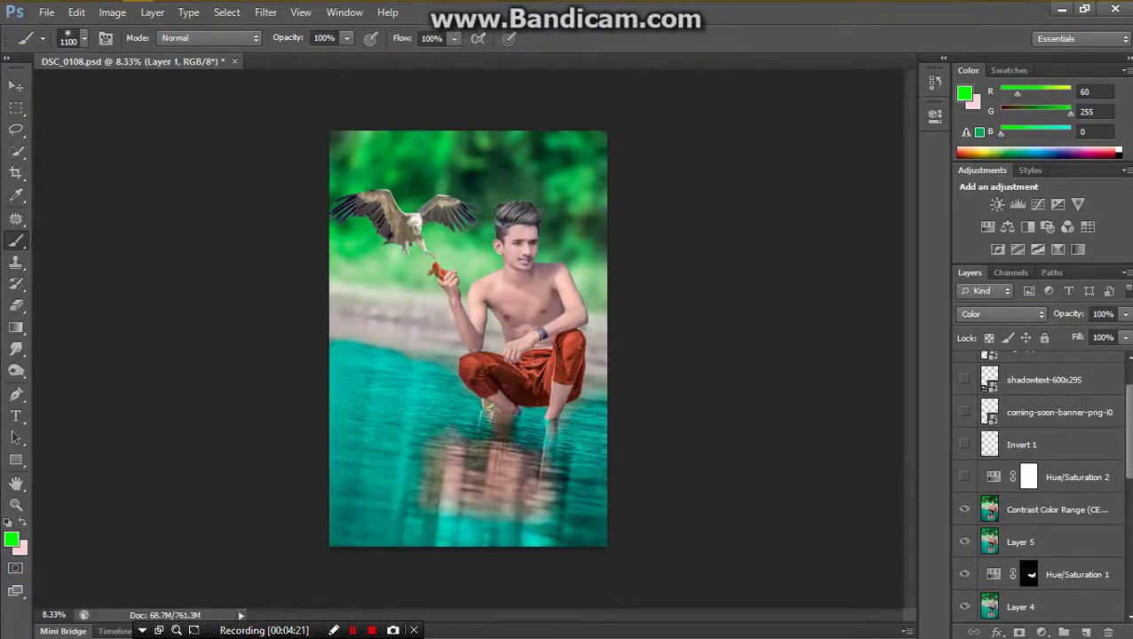
key(ctrl+plus)
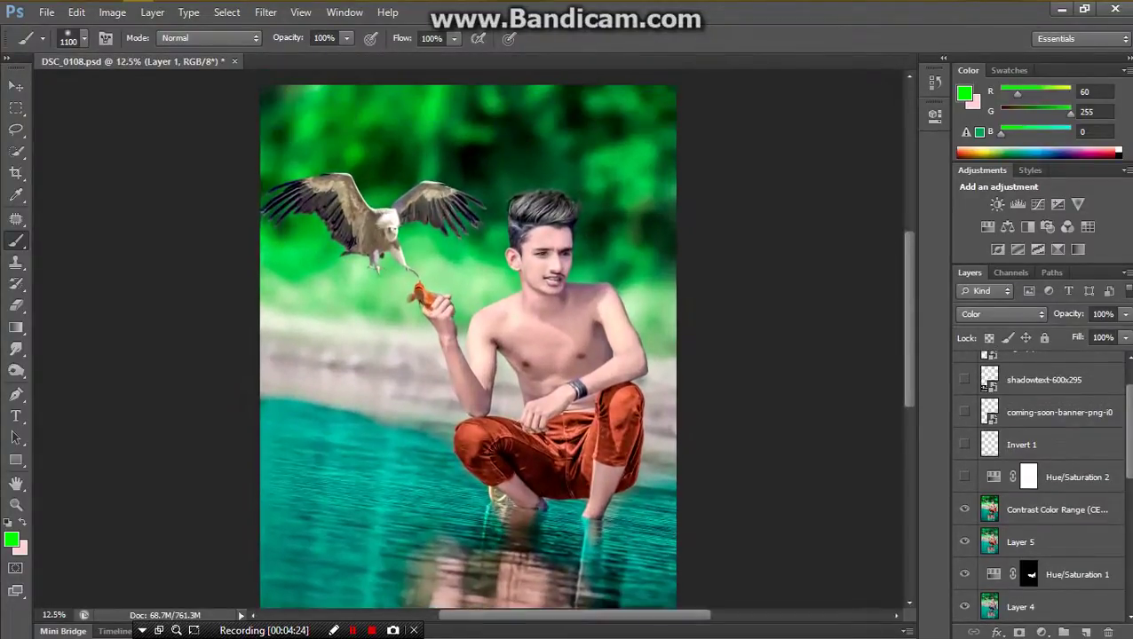
click(964, 509)
Step: Show the Hue/Saturation 2 adjustment together with the Invert 1 credits text and coming-soon banner layers
key(ctrl+minus)
click(964, 477)
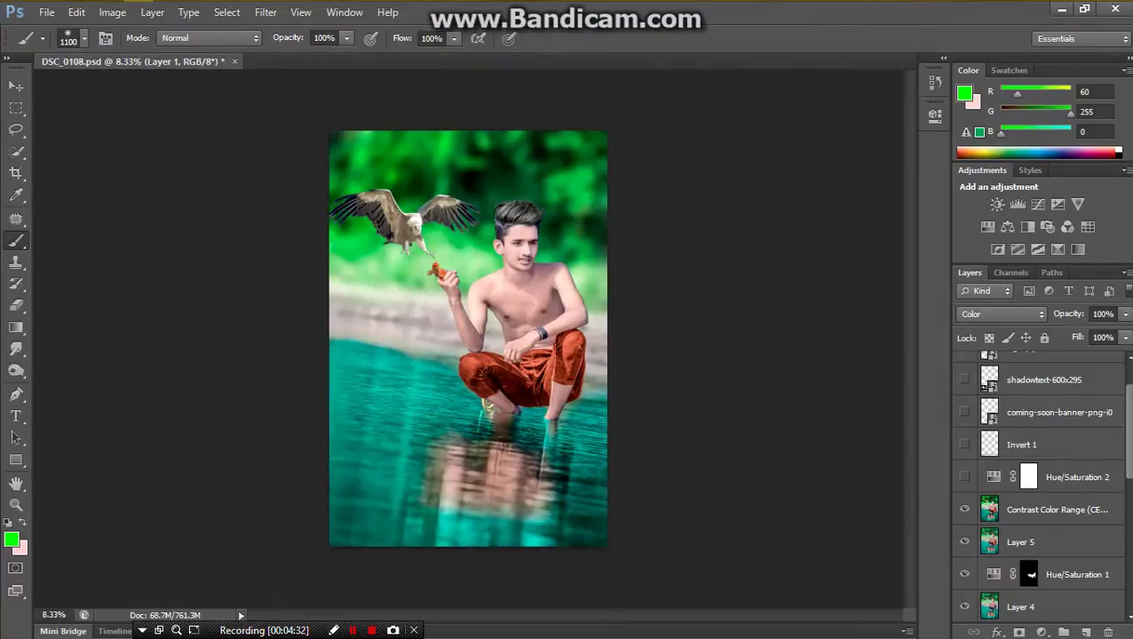
click(965, 477)
click(965, 477)
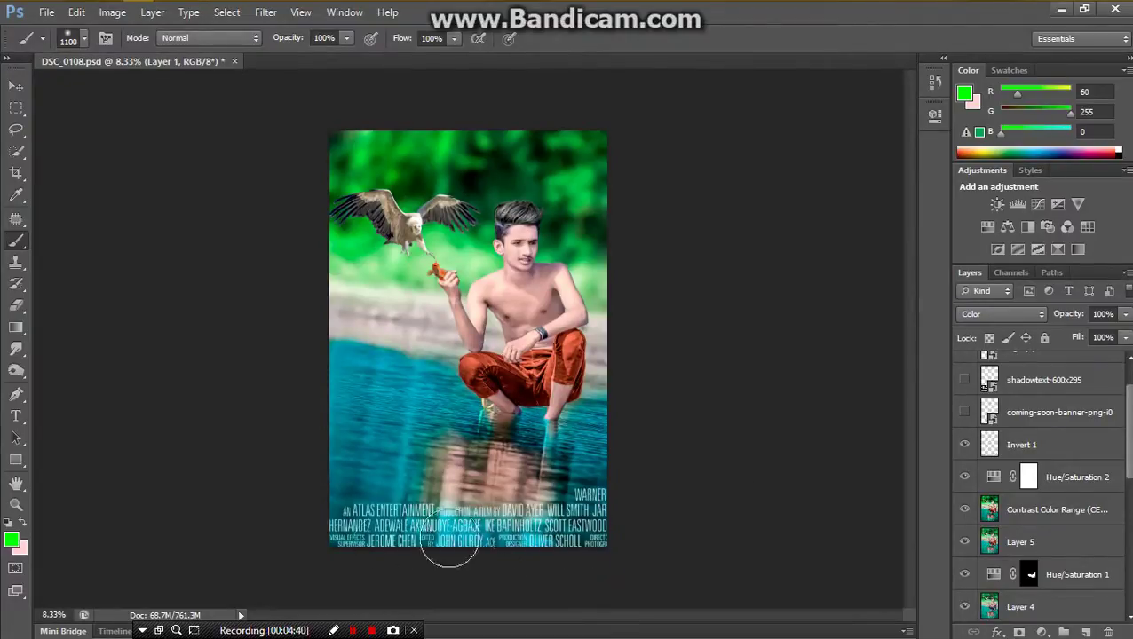
click(965, 412)
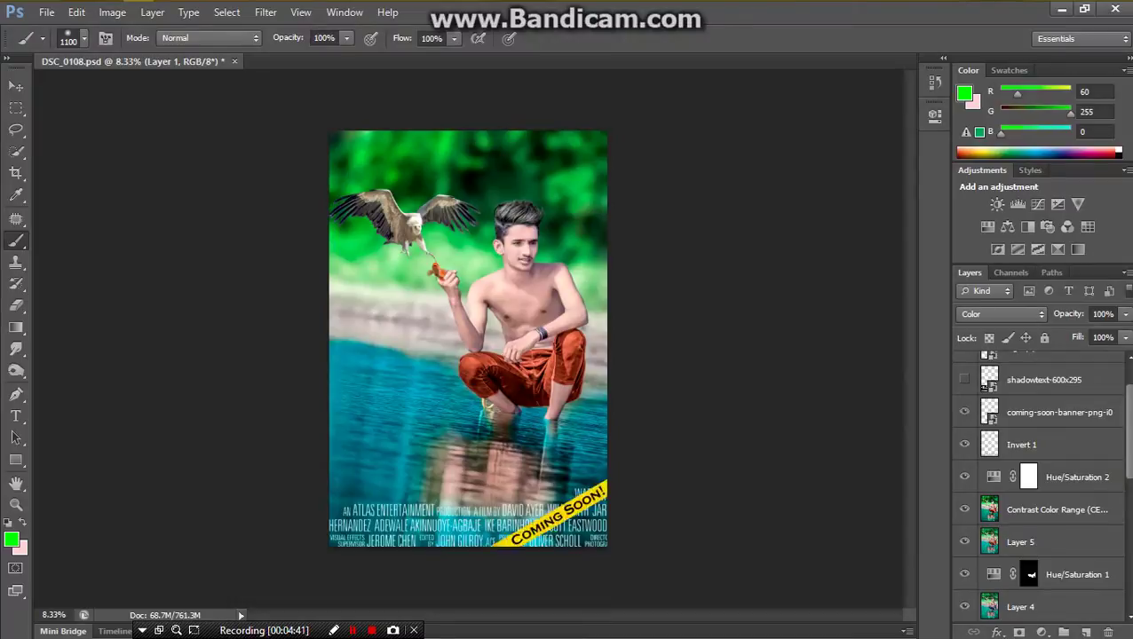
Step: Compare the poster's lower area with and without the coming-soon banner and the Invert 1 credits text
click(965, 412)
click(964, 412)
key(ctrl+plus)
key(ctrl+plus)
drag(662, 541, 575, 332)
key(ctrl+plus)
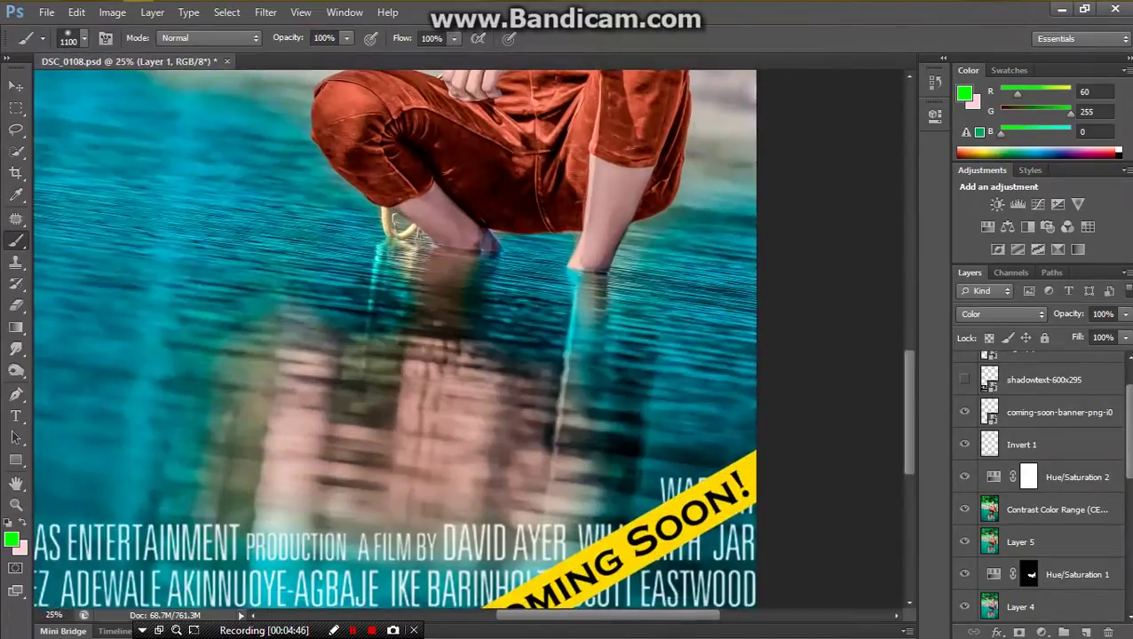
drag(892, 604, 874, 467)
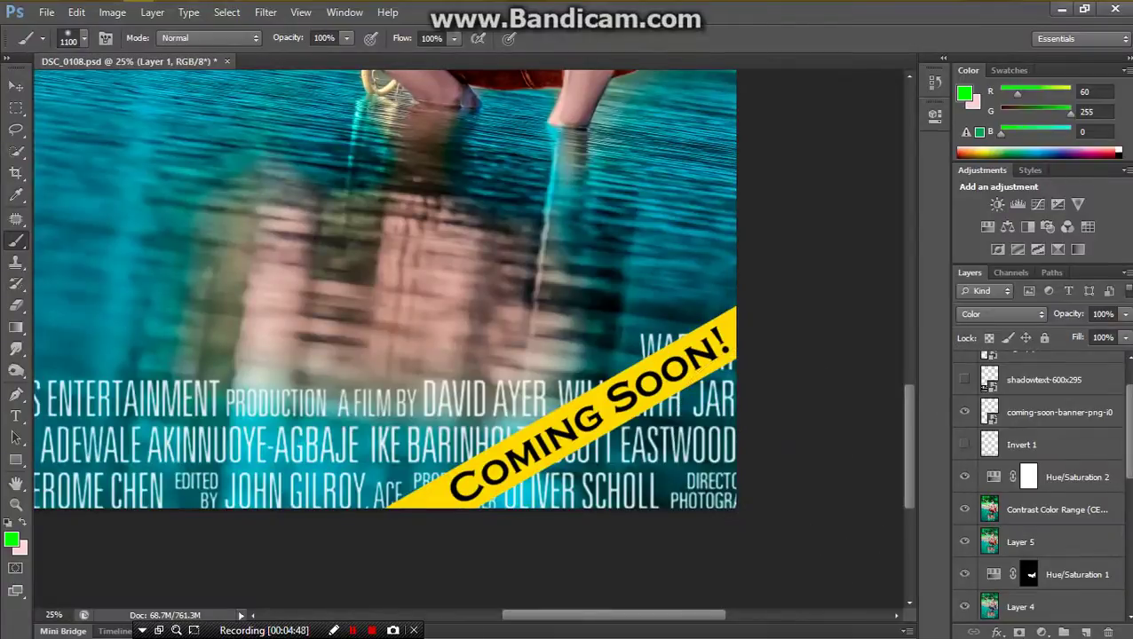
click(964, 412)
Step: Show the shadowtext-600x295 title layer above the coming-soon banner and make it the active layer
click(964, 379)
key(ctrl+minus)
click(964, 379)
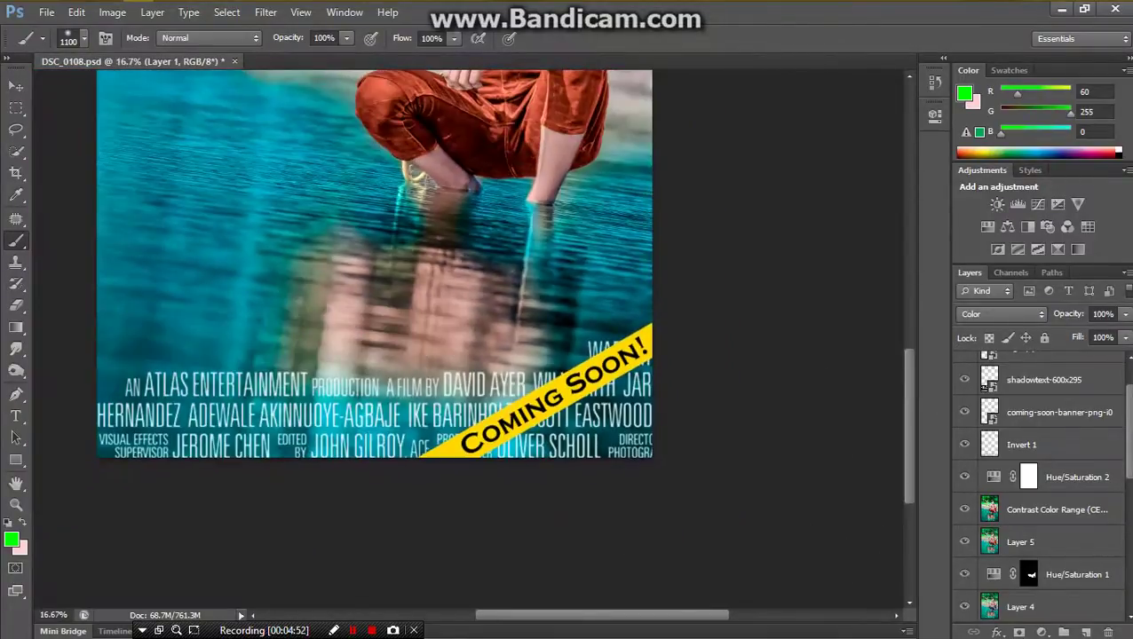
click(965, 379)
click(1044, 379)
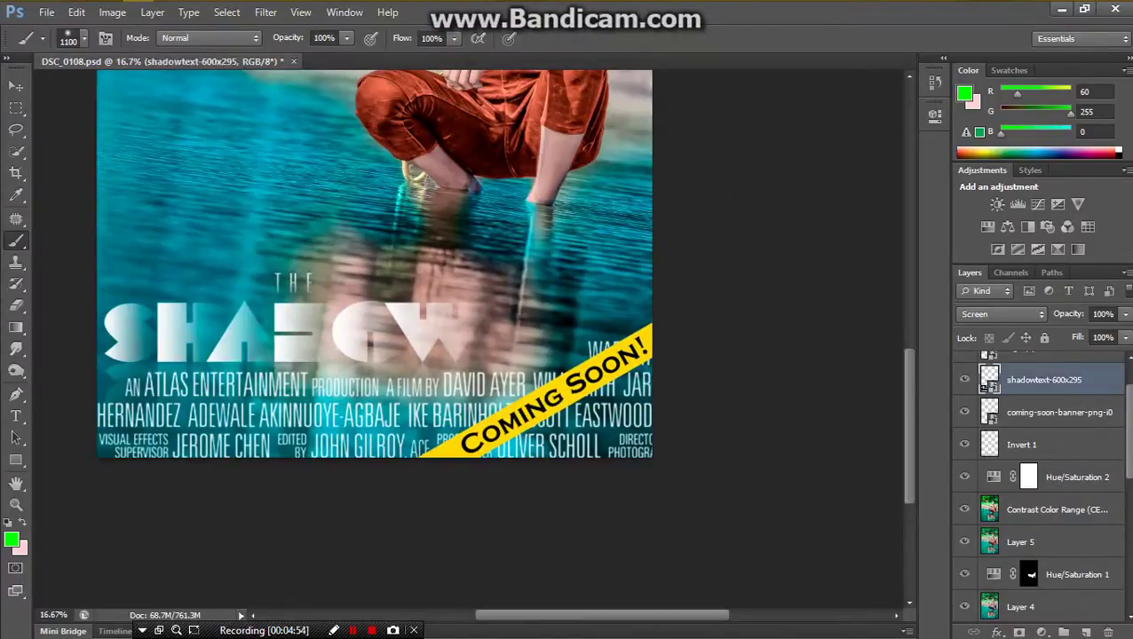
Step: Set the blend mode of the shadowtext-600x295 title layer to Color Dodge
click(1002, 315)
key(Up)
key(Up)
key(Return)
key(ctrl+minus)
click(1001, 314)
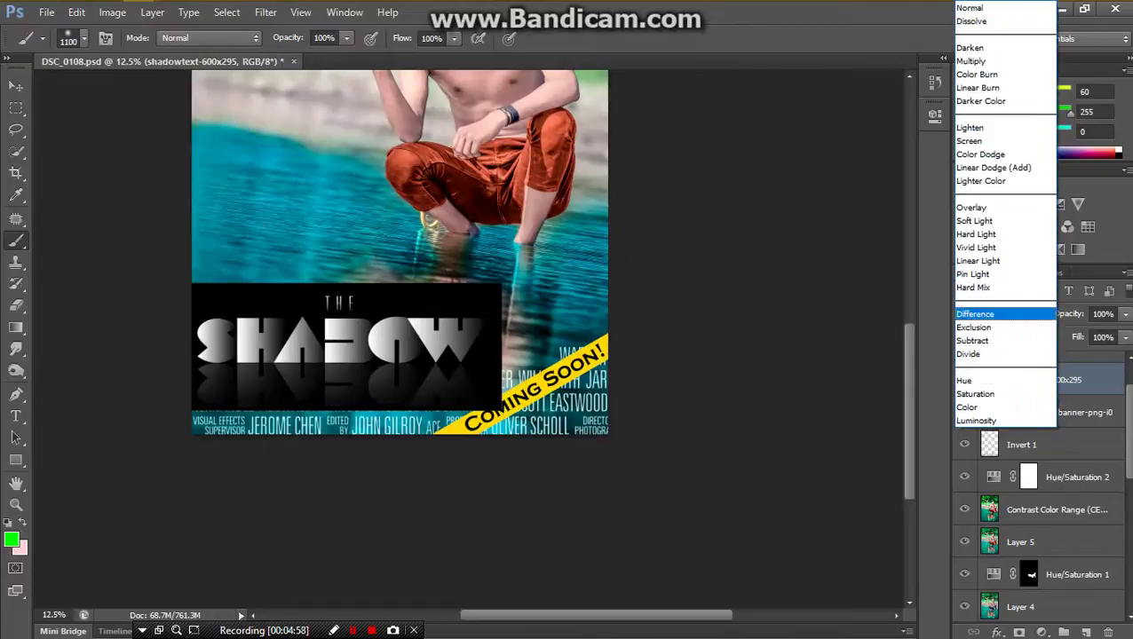
key(Up)
key(Up)
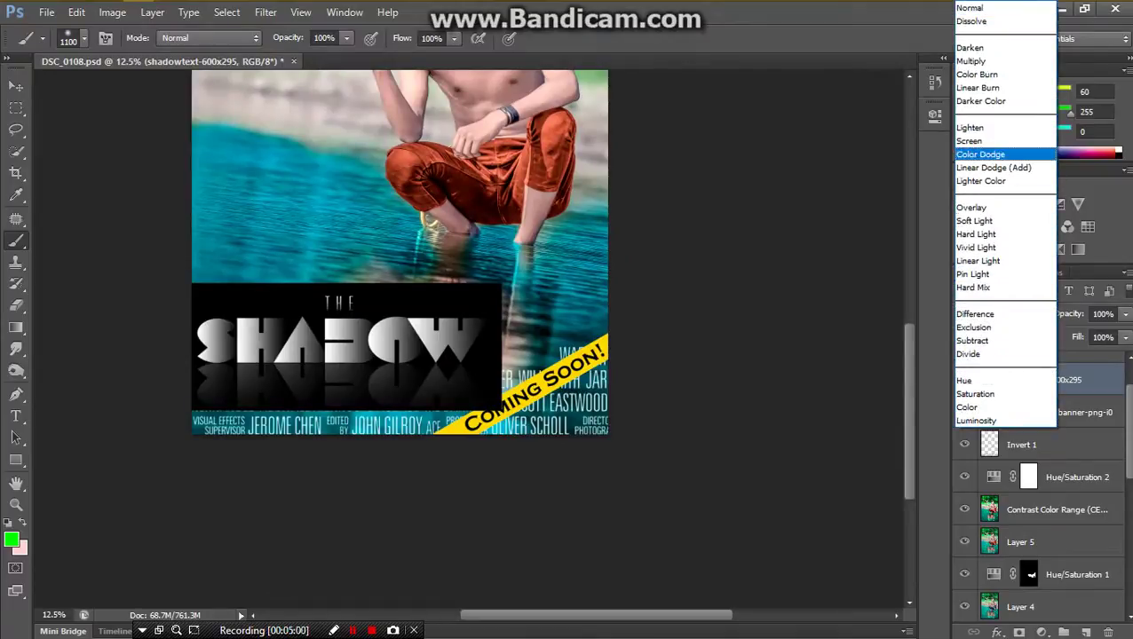
key(Return)
key(ctrl+minus)
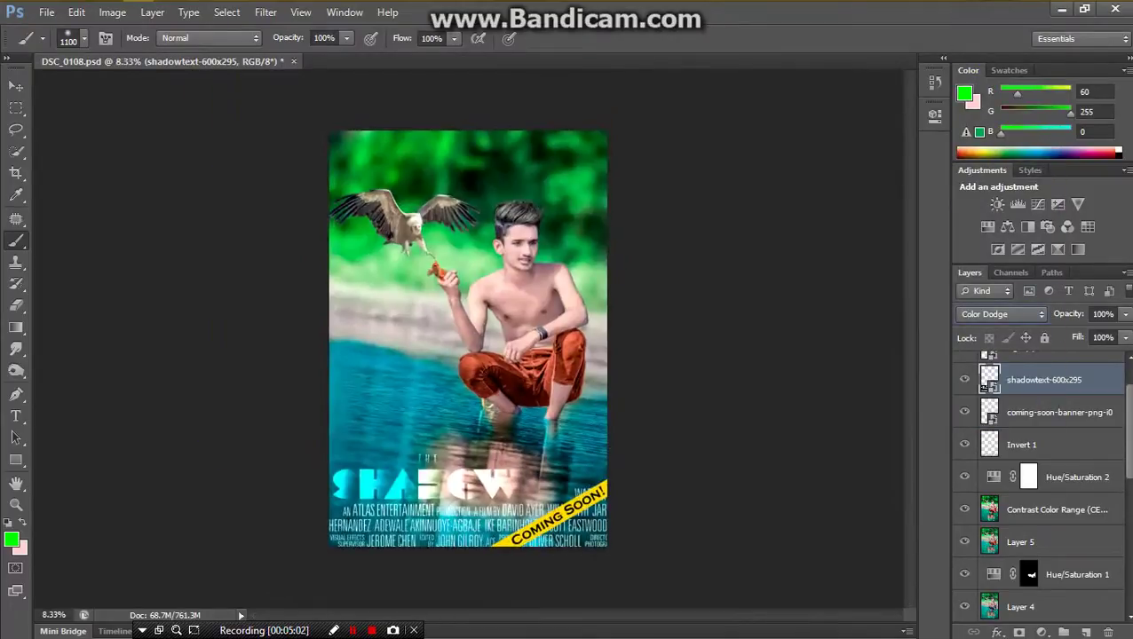
Step: Show the logo (2) layer above the title layer and inspect the logo in the poster's corner up close
scroll(1043, 479, up, 2)
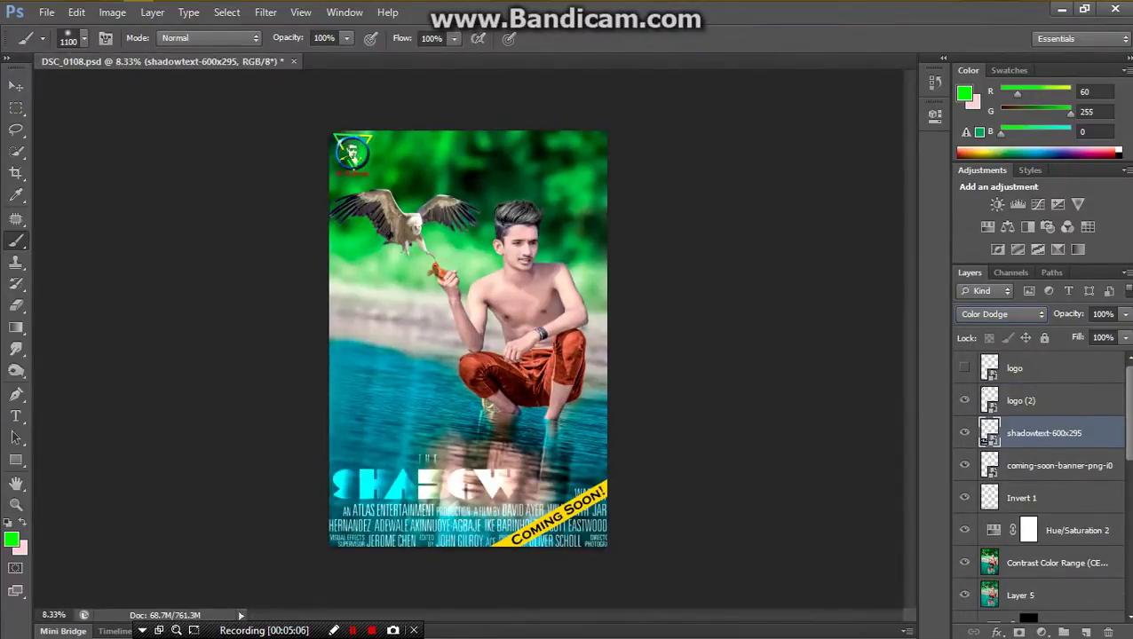
key(ctrl+plus)
mouse_move(355, 195)
mouse_down()
mouse_move(531, 390)
mouse_move(343, 453)
mouse_up()
key(ctrl+plus)
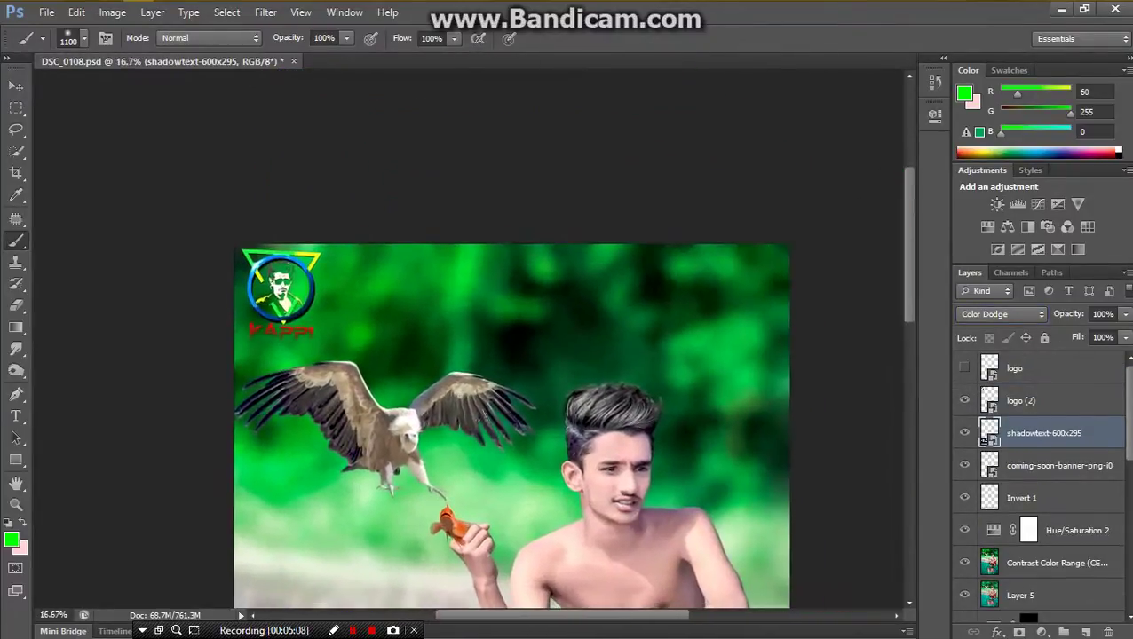
key(ctrl+plus)
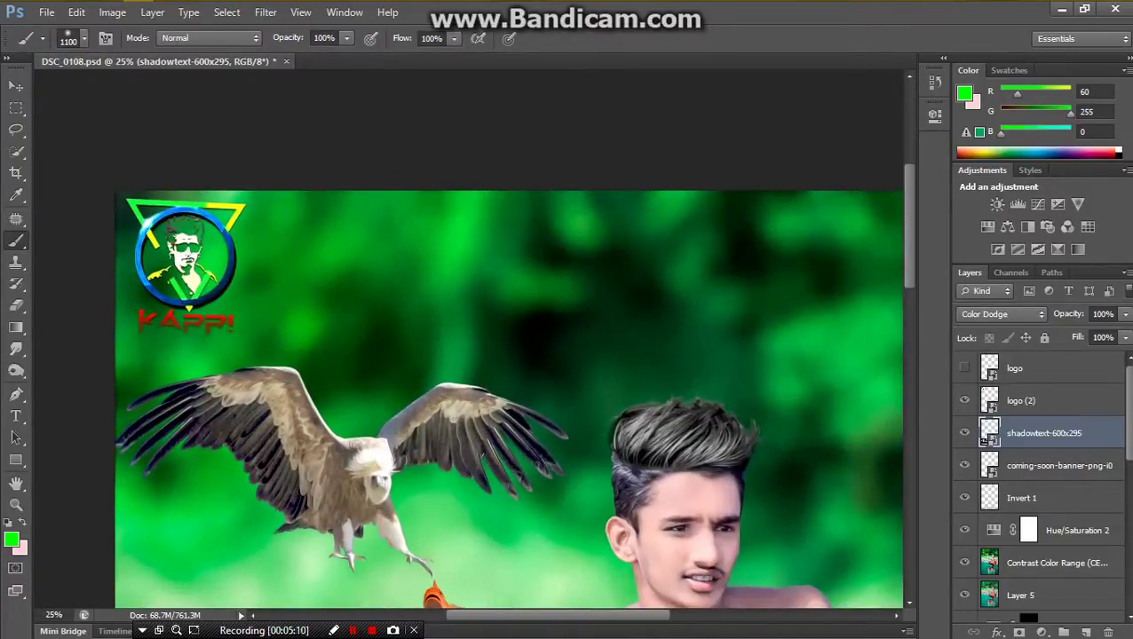
Step: Select the pixels of the logo (2) layer and recolor them with a Hue/Saturation adjustment layer set to Hue -42
click(989, 401)
right_click(989, 401)
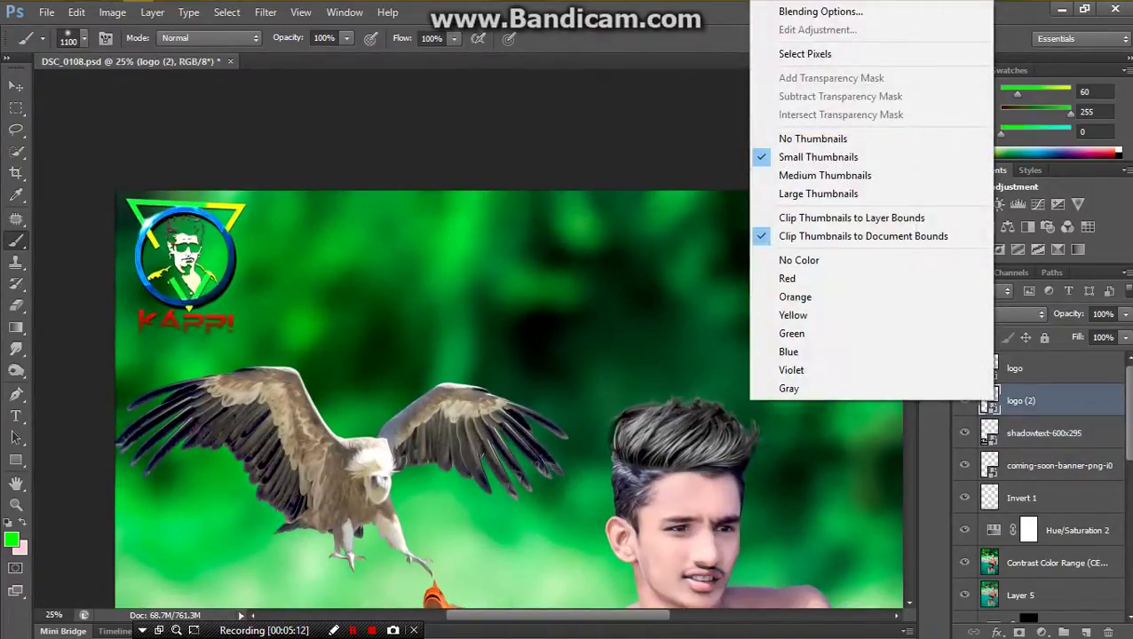
click(804, 53)
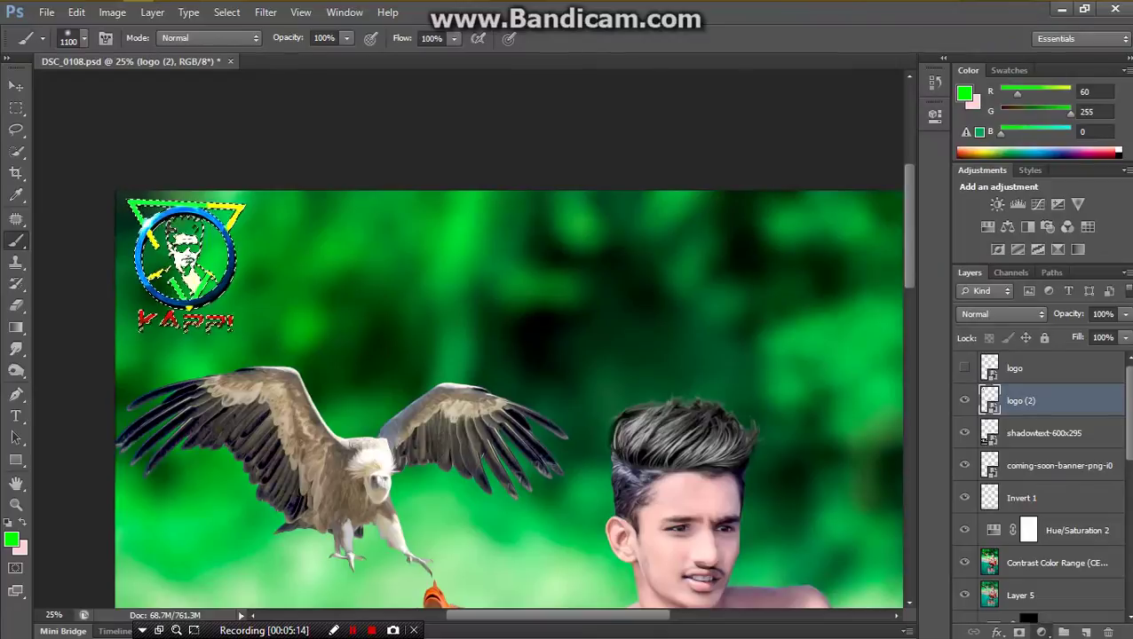
click(1043, 633)
click(1021, 408)
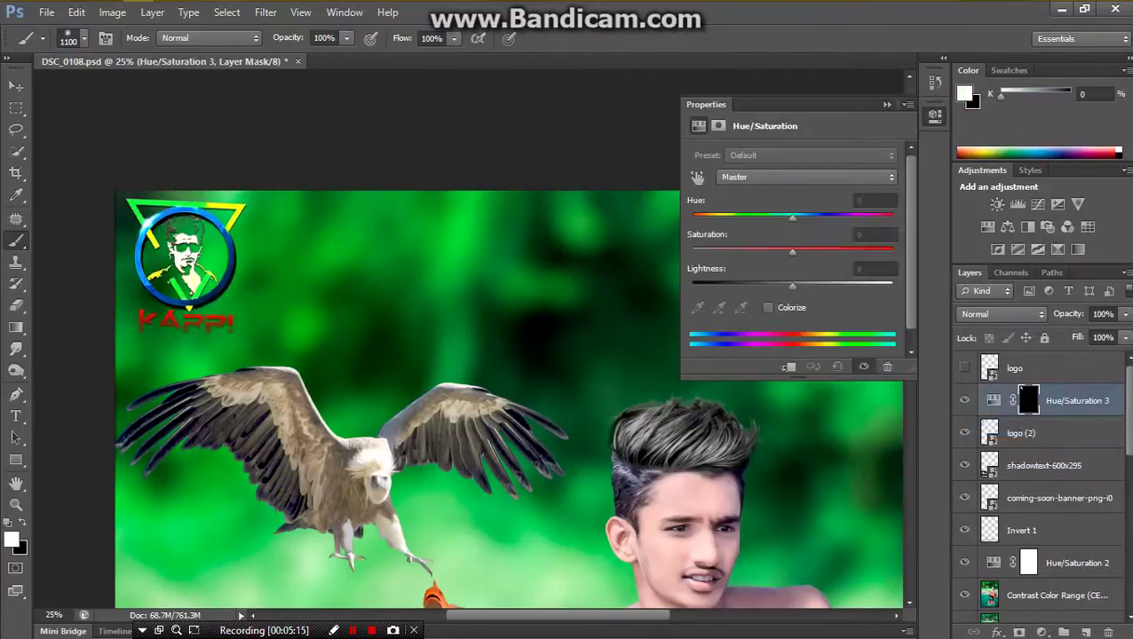
drag(792, 218, 744, 216)
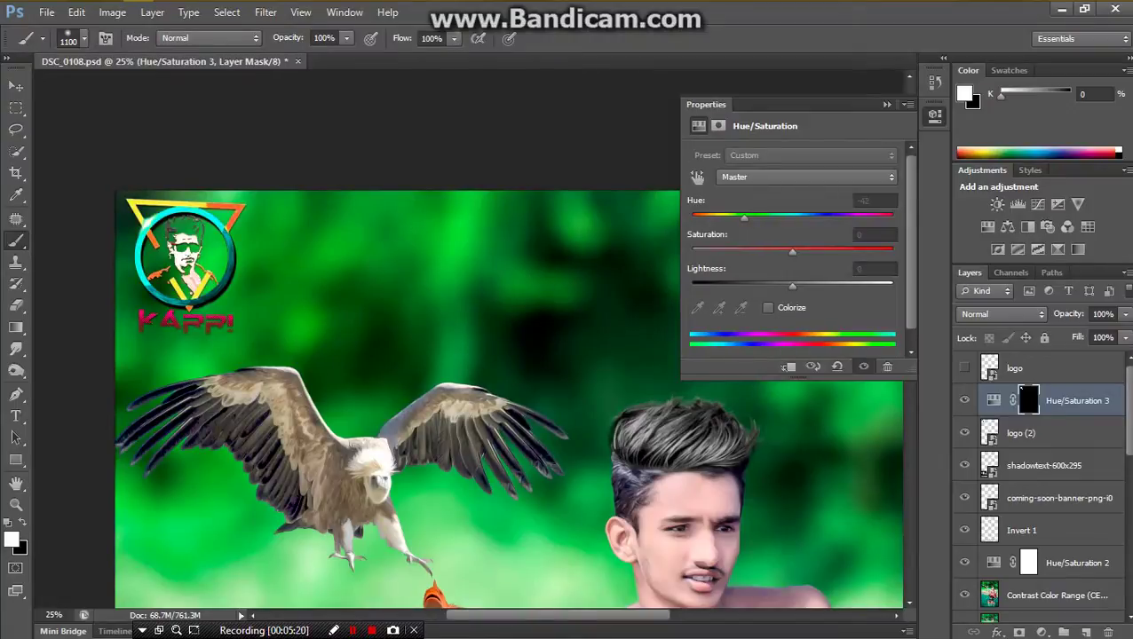
click(887, 104)
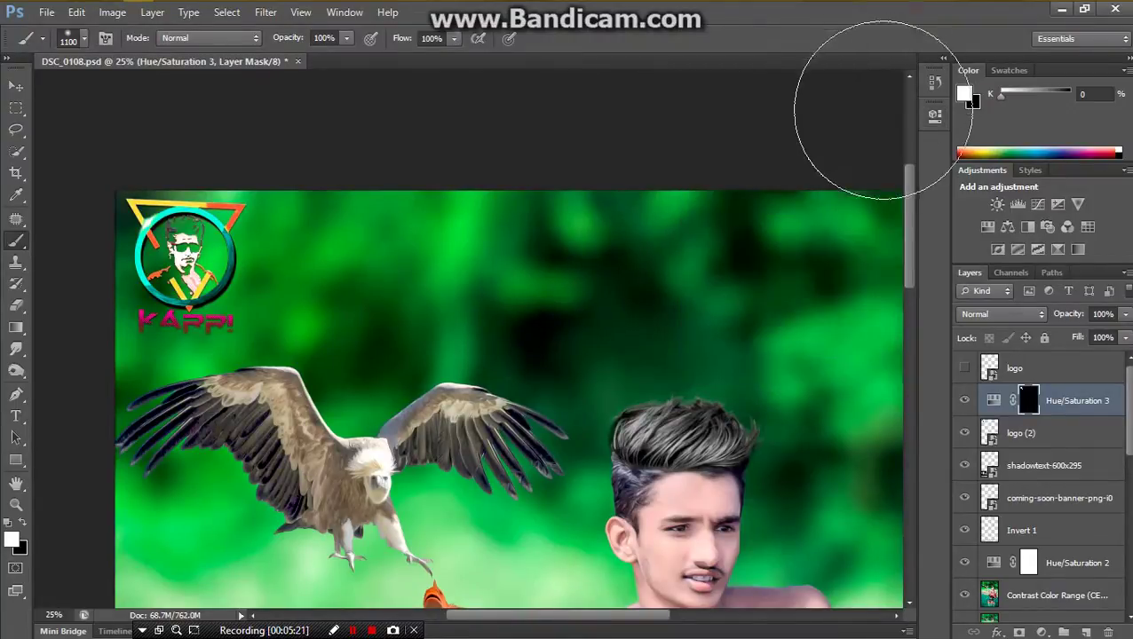
Step: Show the topmost logo layer with the photographer's name text beside the title and inspect it up close
click(1030, 367)
click(964, 368)
click(965, 368)
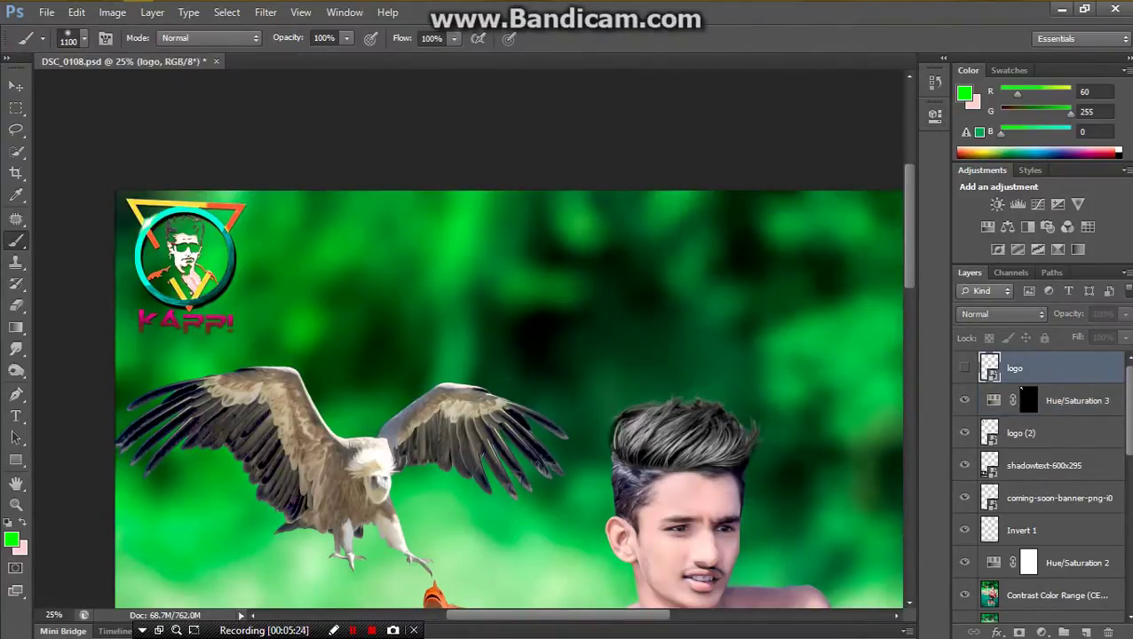
key(ctrl+minus)
key(ctrl+minus)
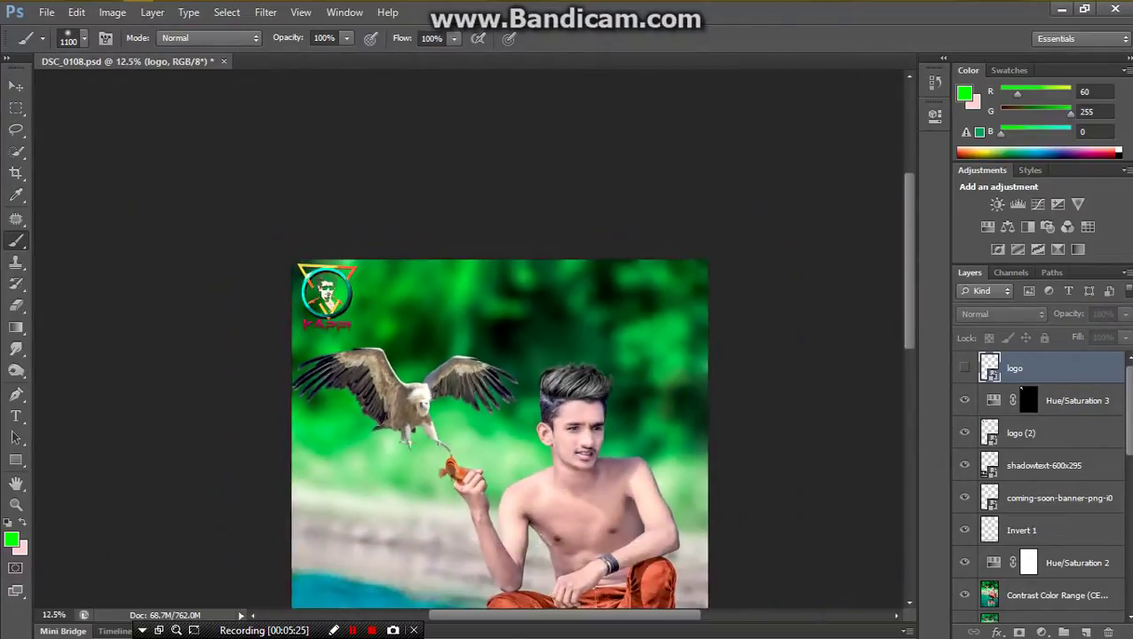
drag(524, 462, 498, 250)
scroll(475, 337, down, 3)
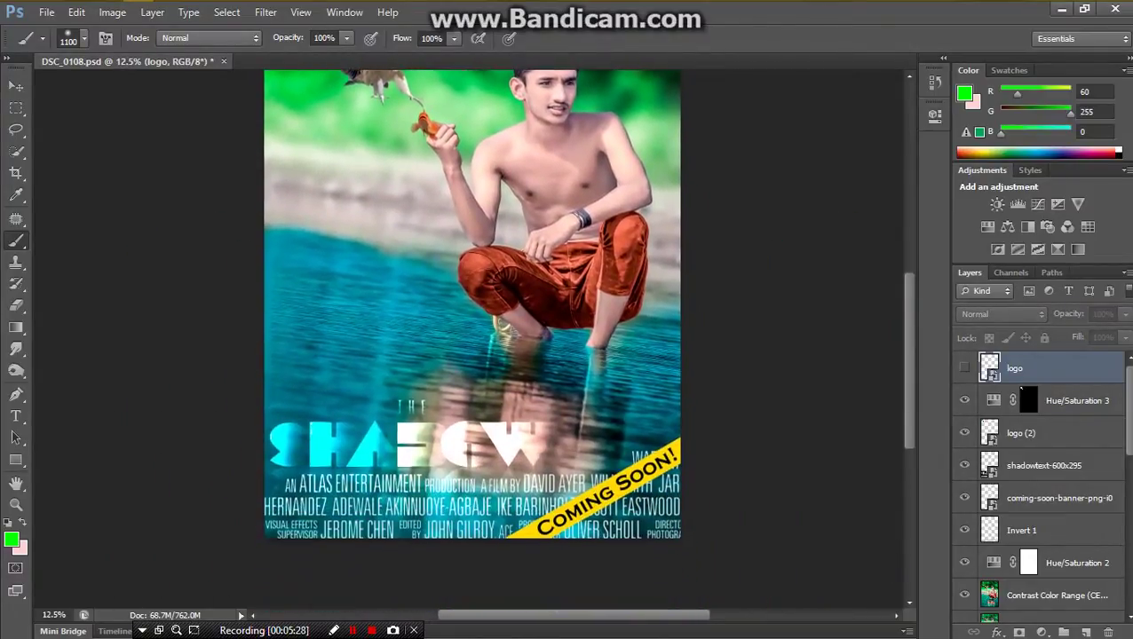
key(ctrl+minus)
click(964, 368)
key(ctrl+plus)
key(ctrl+plus)
key(ctrl+plus)
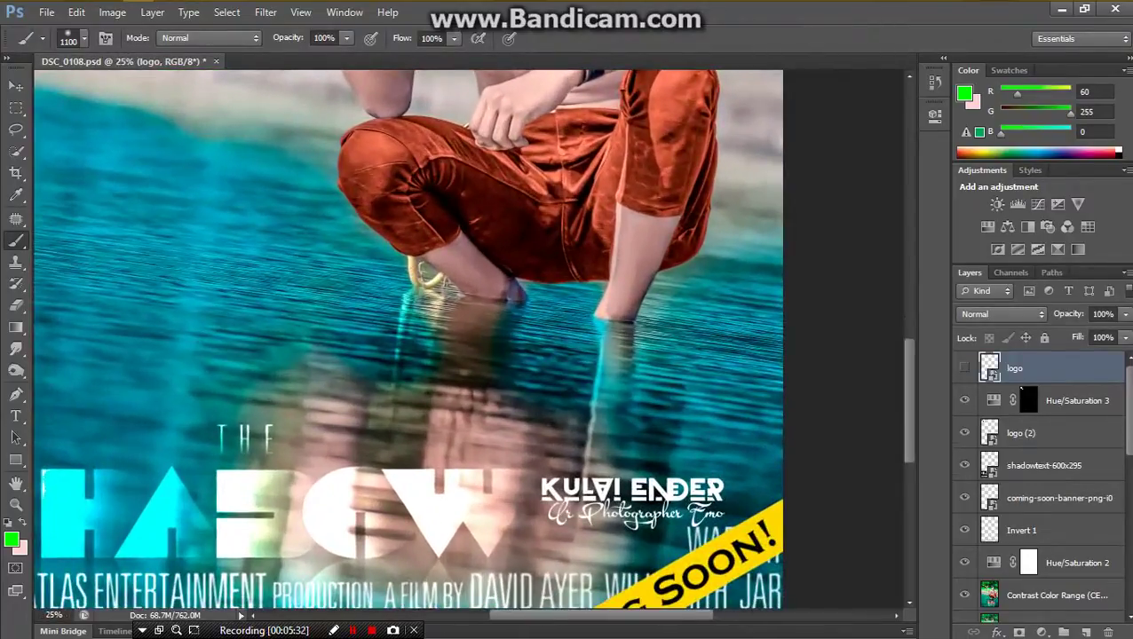
key(ctrl+minus)
key(ctrl+minus)
key(ctrl+minus)
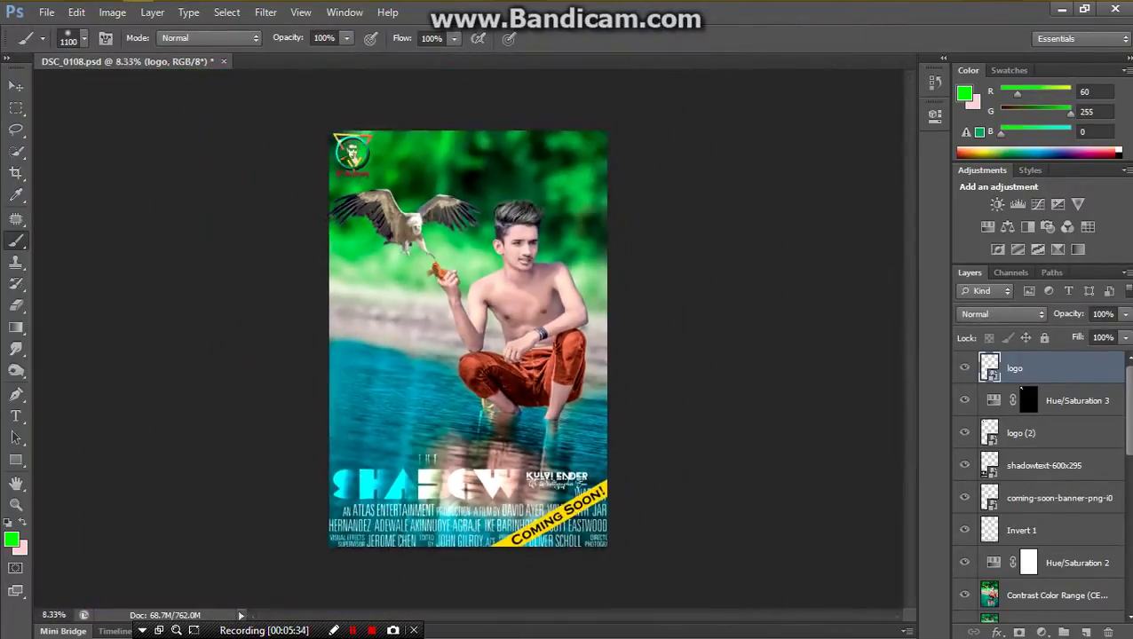
Step: Review the layer stack down to Layer 0, comparing the poster with and without Layer 1, and examine the finished poster
scroll(1044, 488, down, 3)
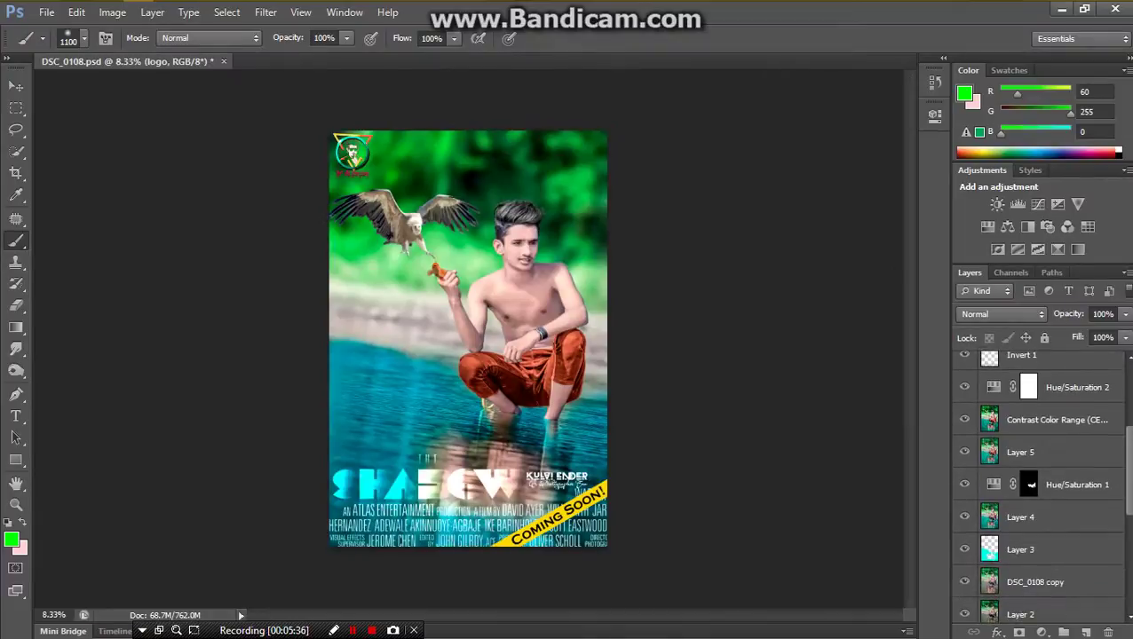
scroll(1044, 488, down, 1)
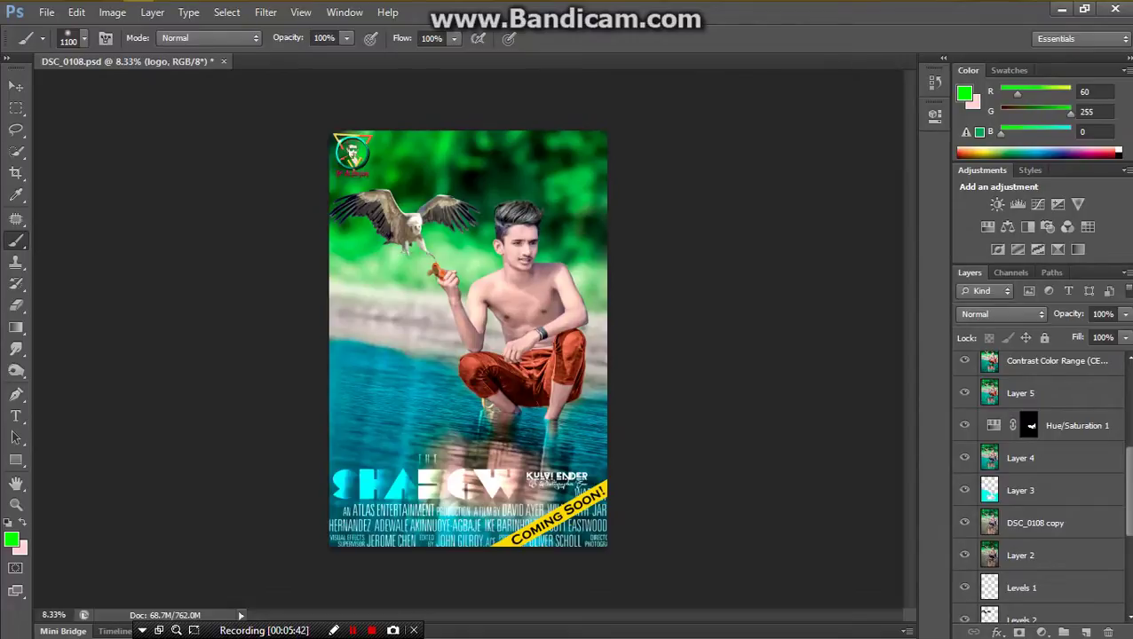
scroll(1043, 488, down, 2)
click(964, 517)
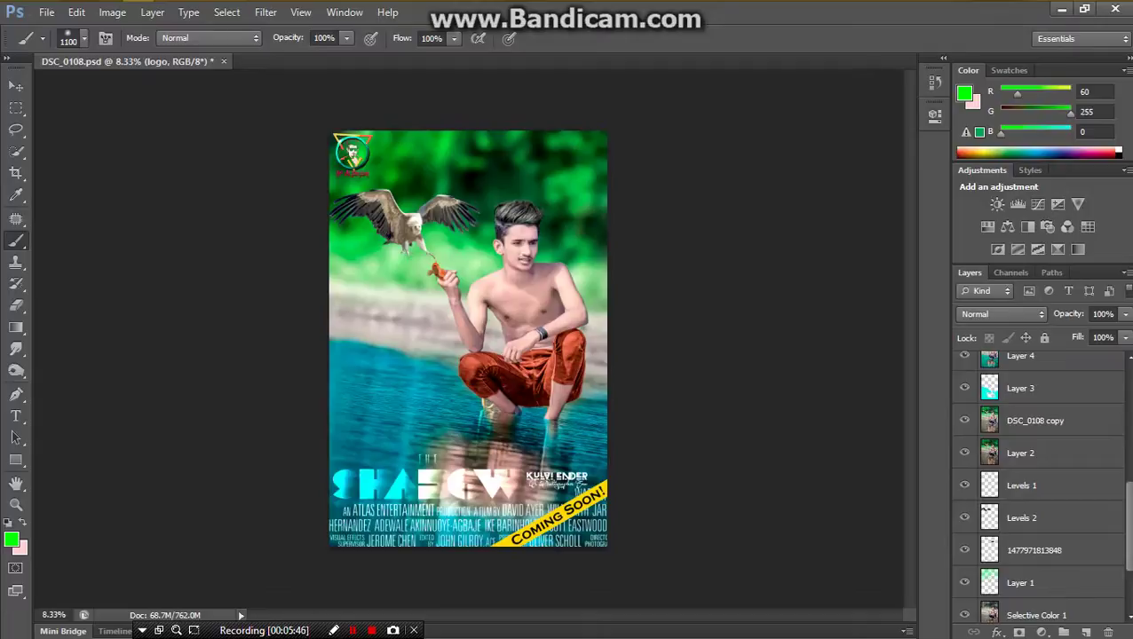
click(965, 583)
click(964, 582)
scroll(1043, 488, down, 3)
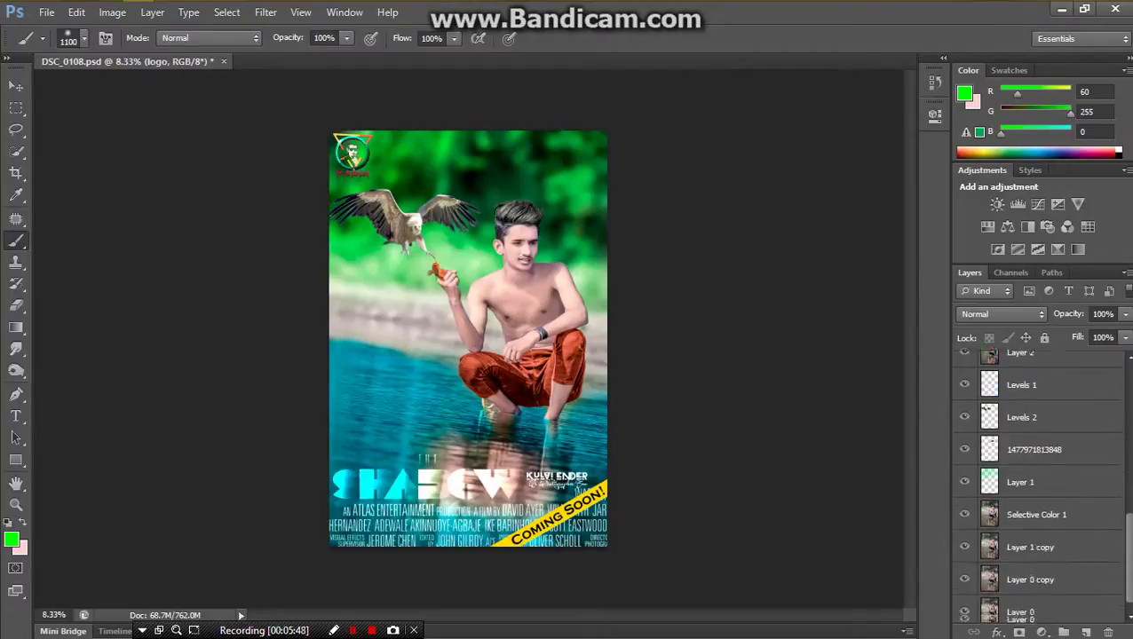
click(964, 477)
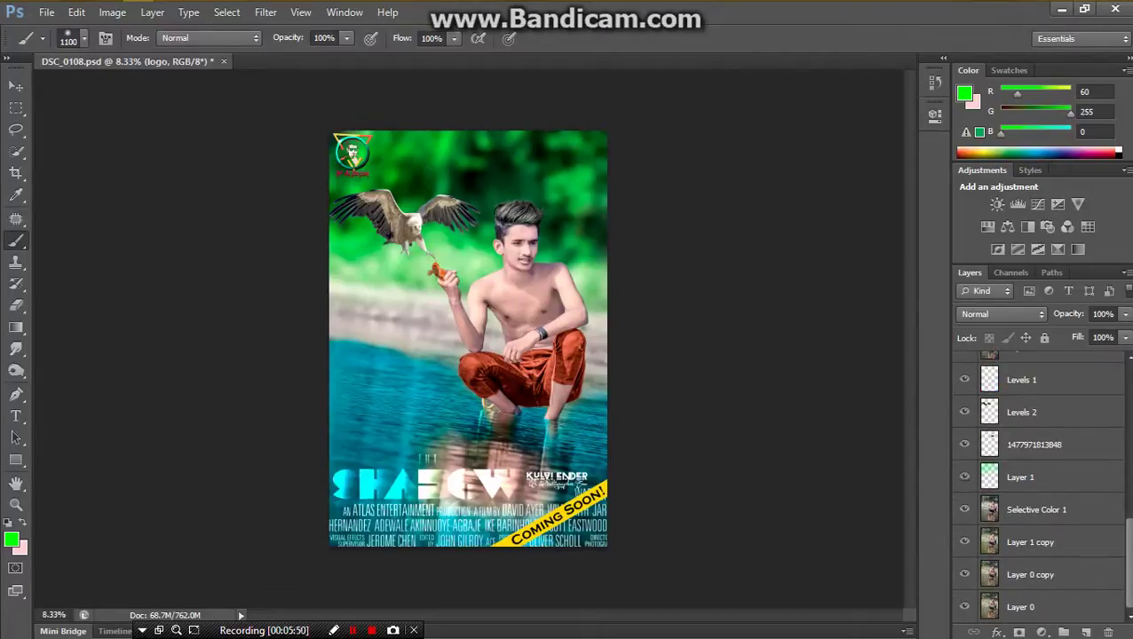
key(ctrl+minus)
key(ctrl+plus)
key(ctrl+plus)
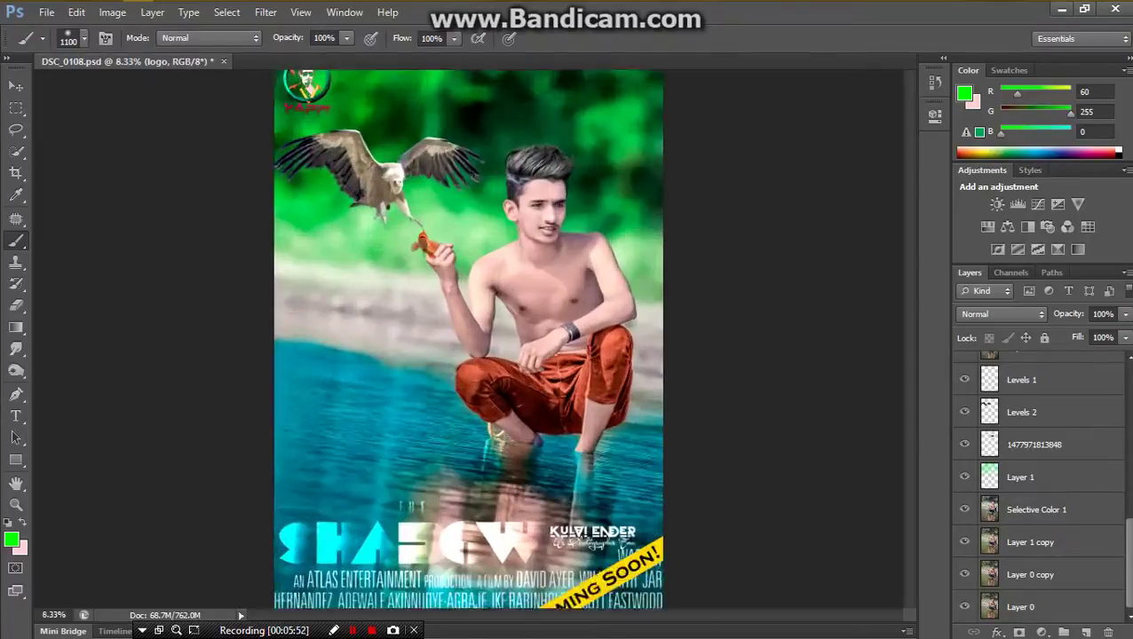
key(ctrl+minus)
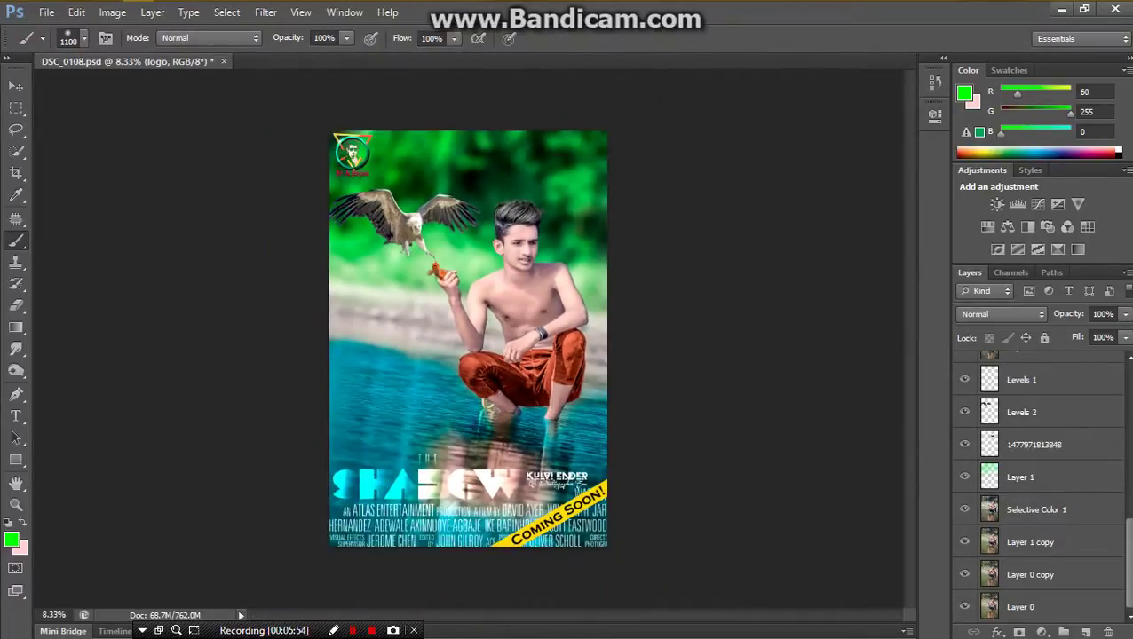